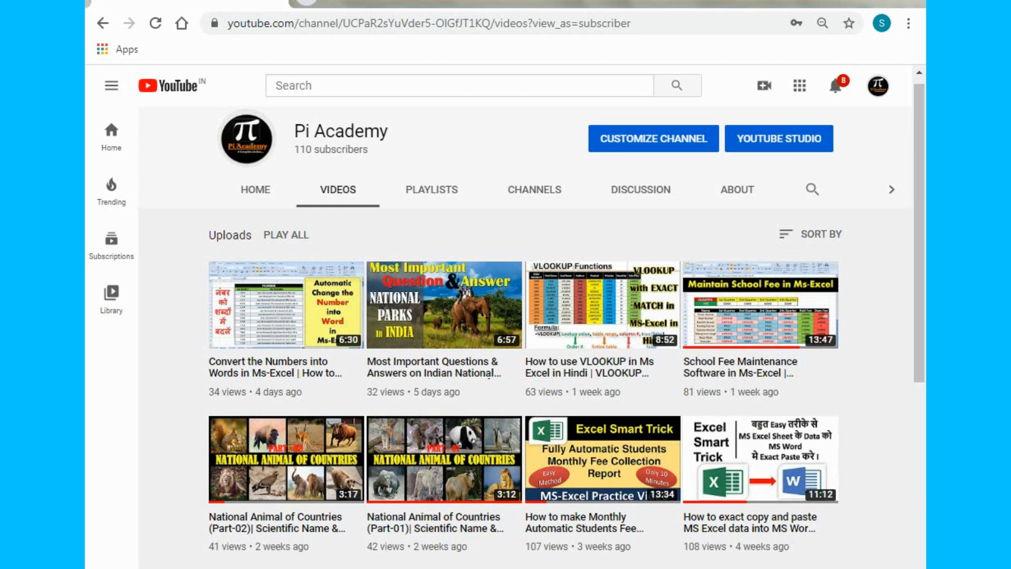
- Switch to the school fee worksheet in Excel and look over its month, fee and dues columns
left_click(464, 567)
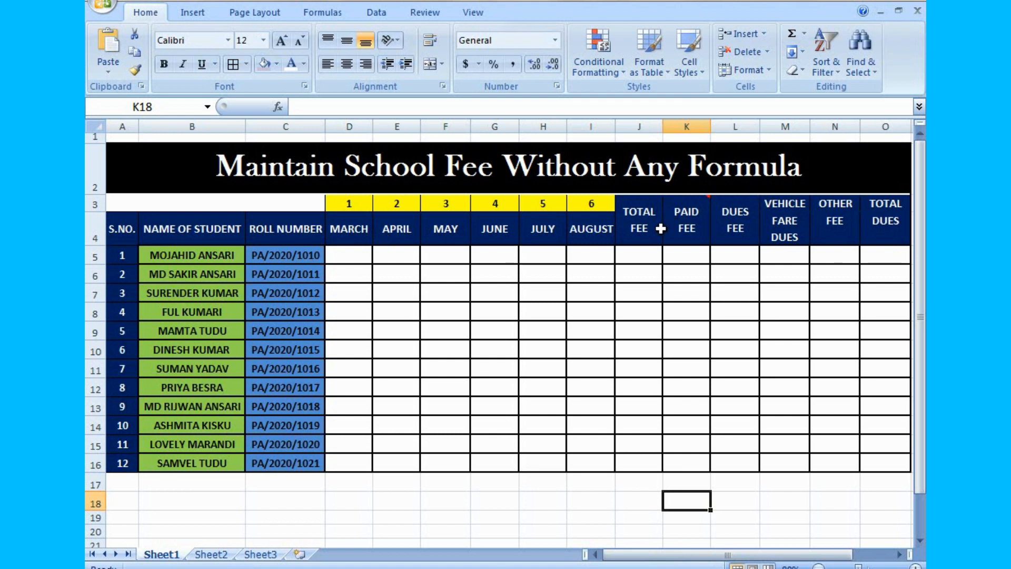
mouse_move(685, 227)
left_click_drag(880, 258, 874, 446)
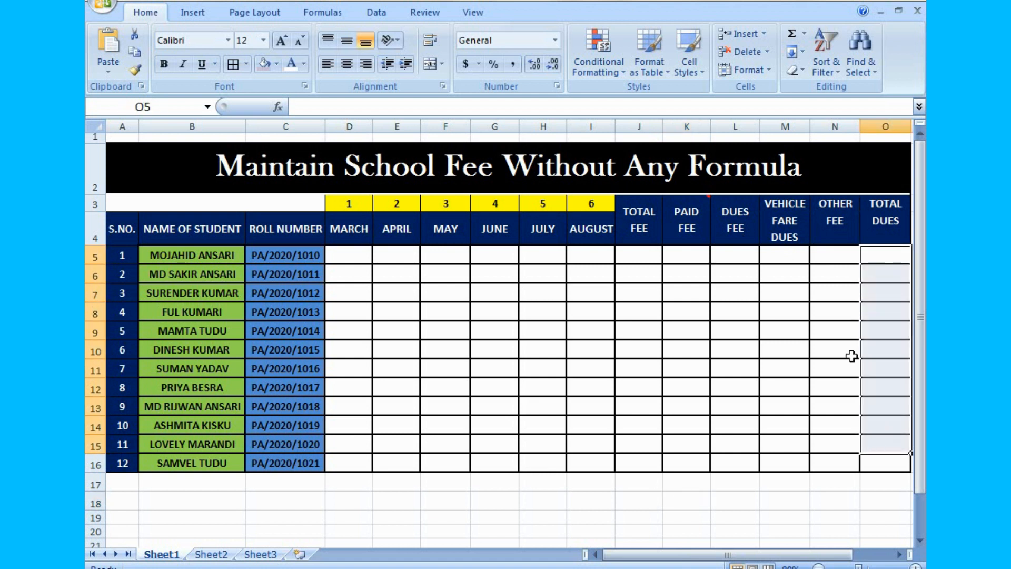
left_click(814, 481)
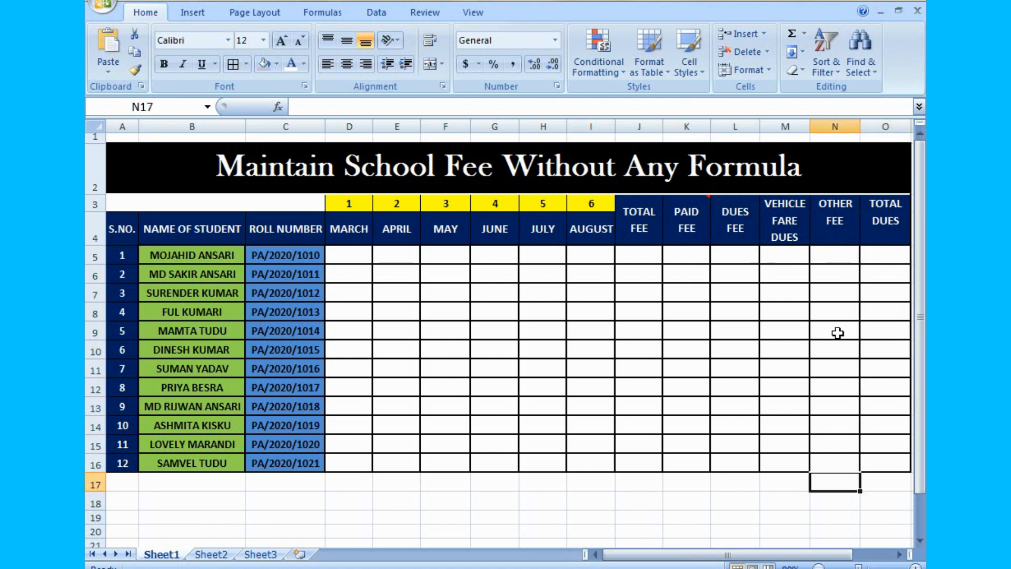
left_click(512, 337)
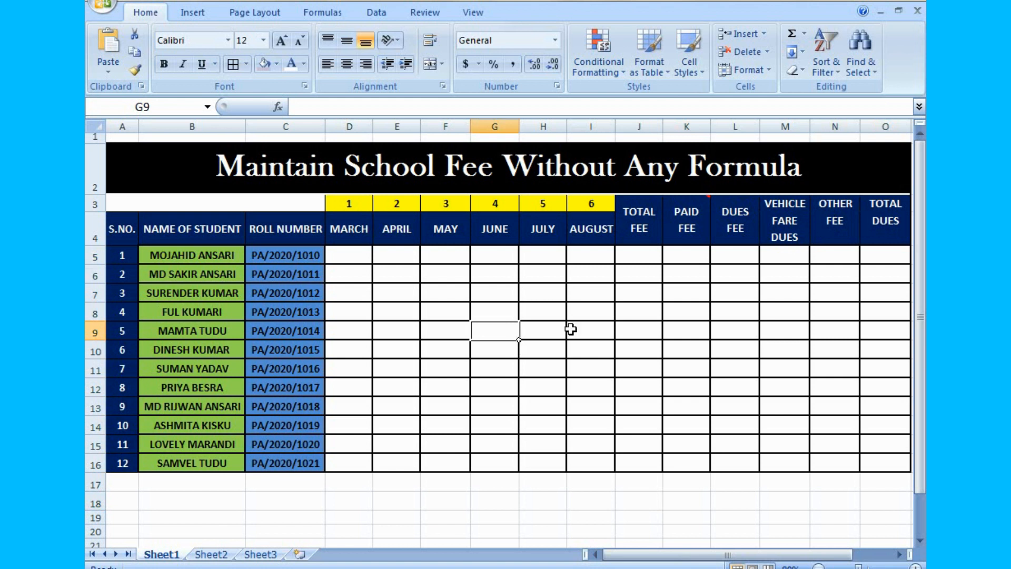
left_click(603, 329)
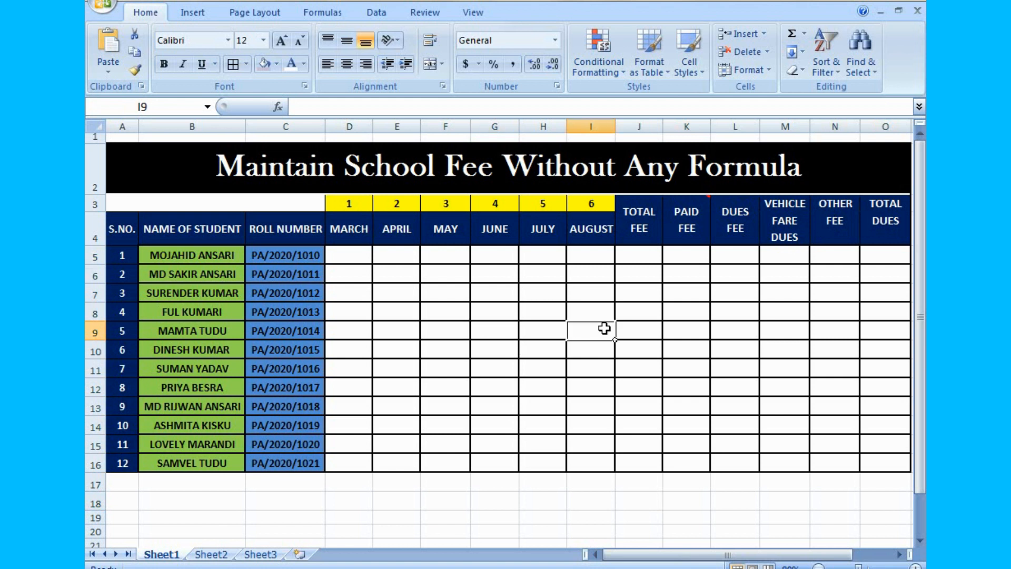
- Enter the formula =300*6 in J5 as the first student's total fee for six months
left_click(649, 258)
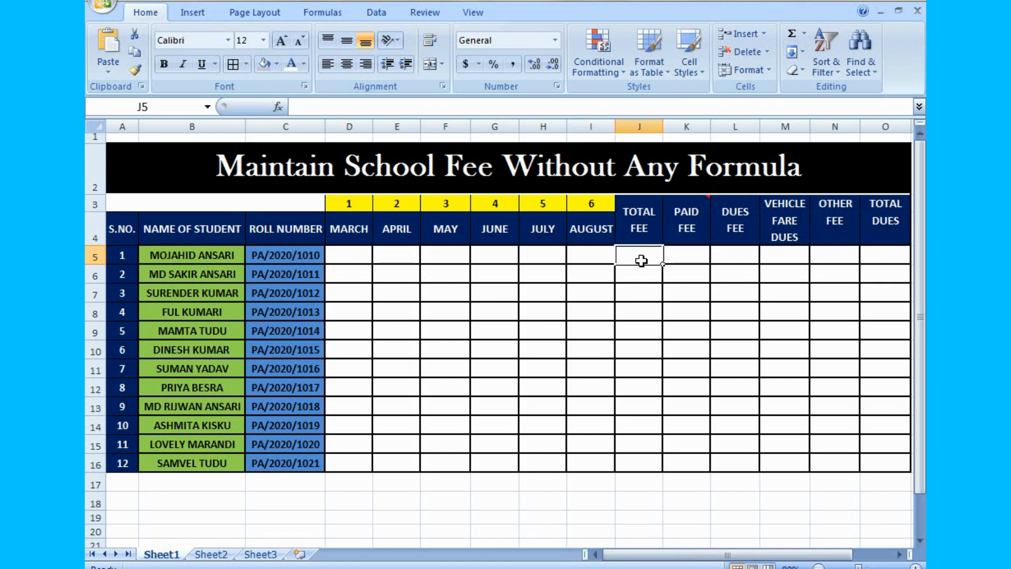
type("=")
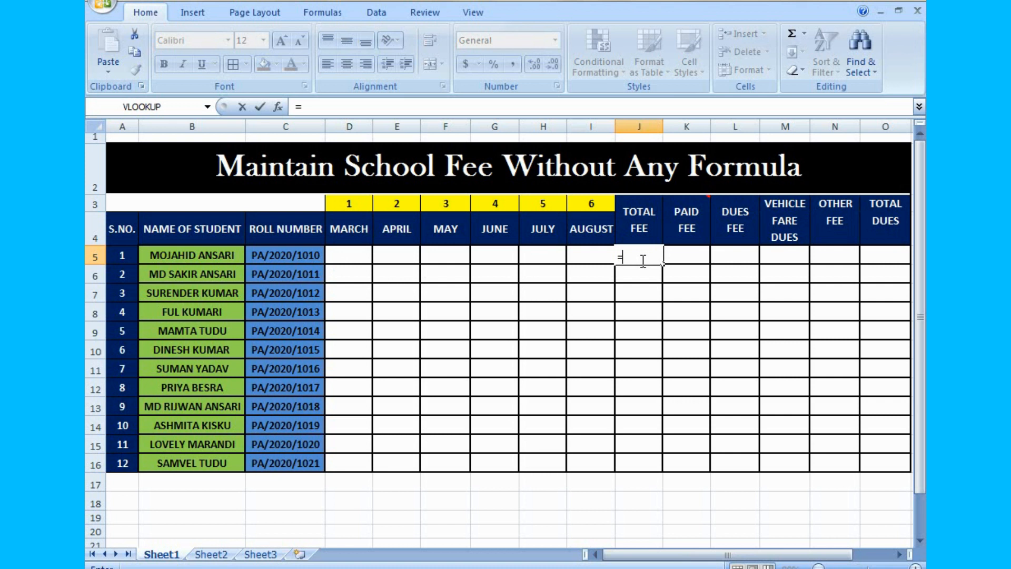
type("300*")
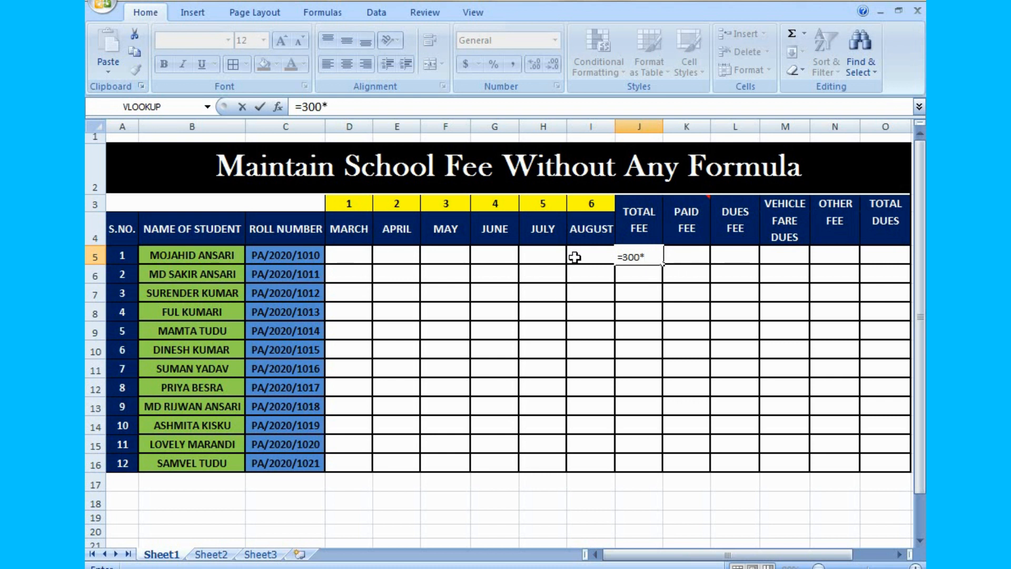
type("6")
key("Return")
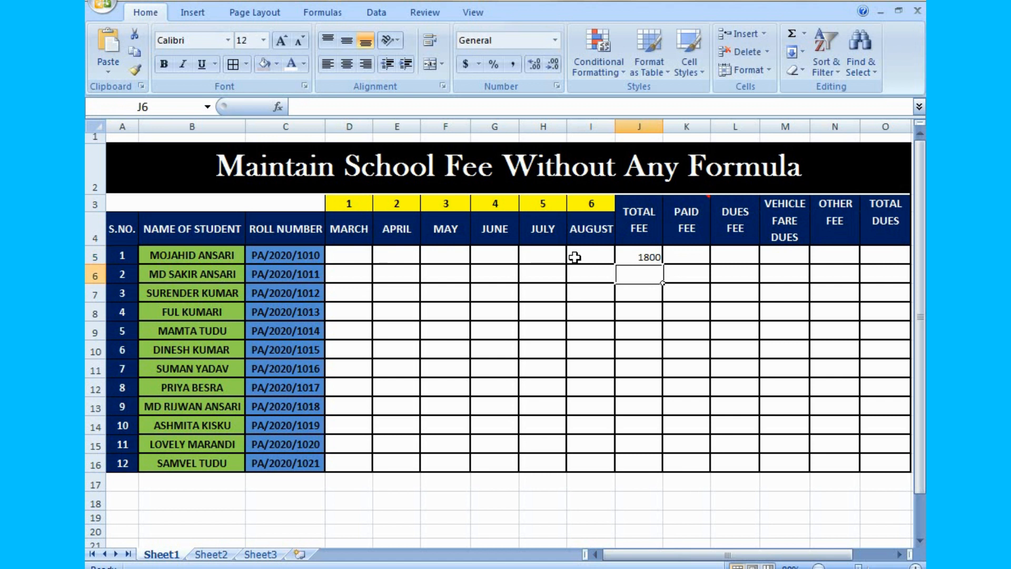
- Format the fee entry range D5:O16 as 16 pt bold, centred horizontally and aligned to the middle vertically
left_click_drag(343, 257, 884, 463)
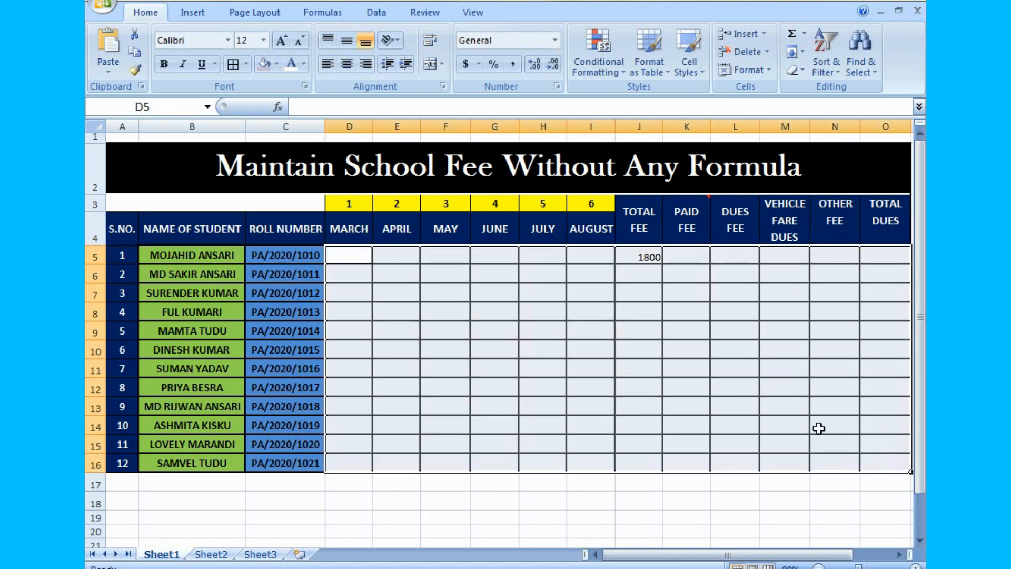
left_click(283, 41)
left_click(284, 41)
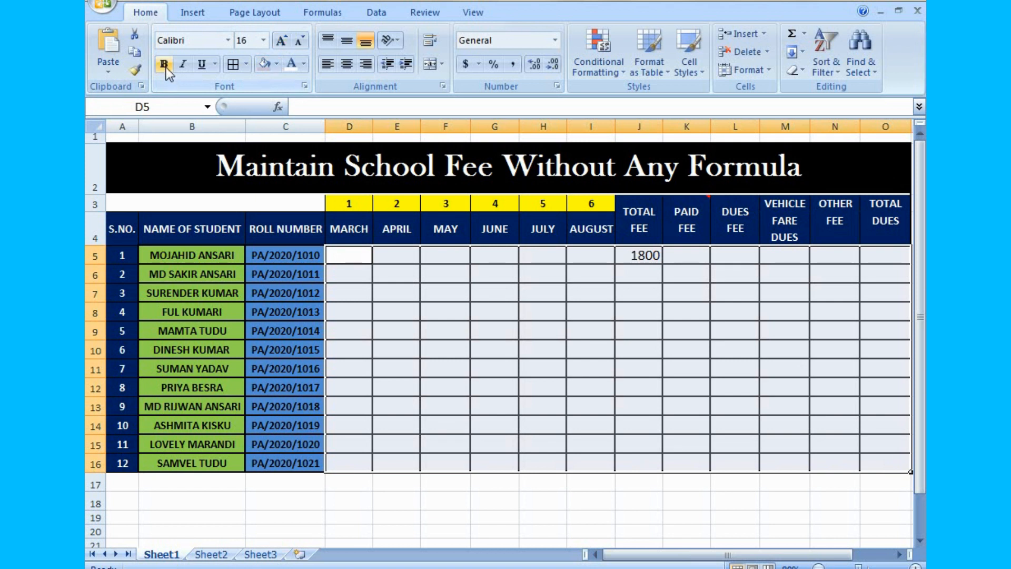
left_click(164, 64)
left_click(347, 64)
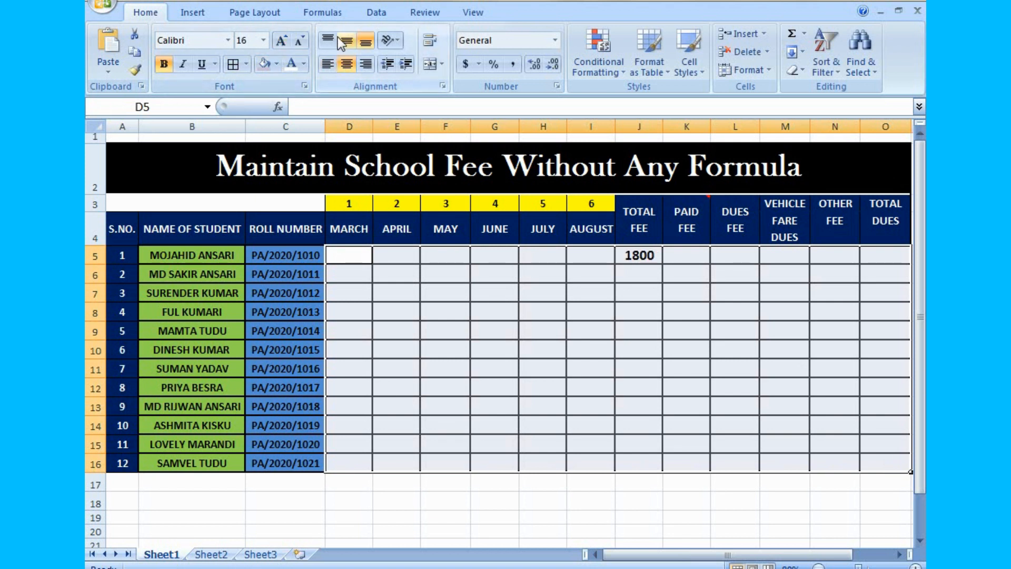
left_click(343, 42)
left_click(676, 288)
- Fill the Total Fee formula from J5 down to J16 for all students
left_click(637, 259)
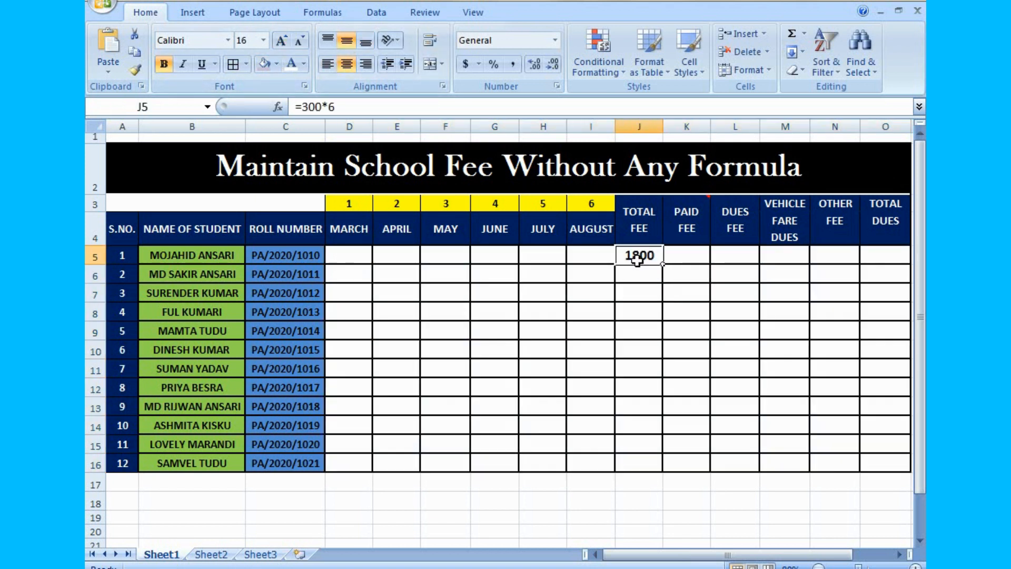
left_click_drag(663, 265, 652, 464)
left_click(705, 518)
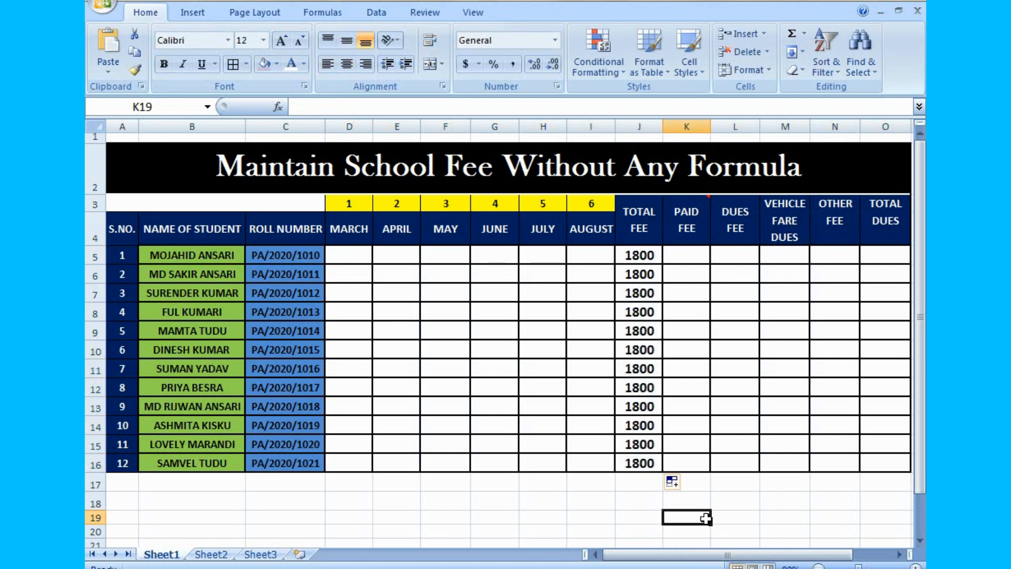
left_click(845, 504)
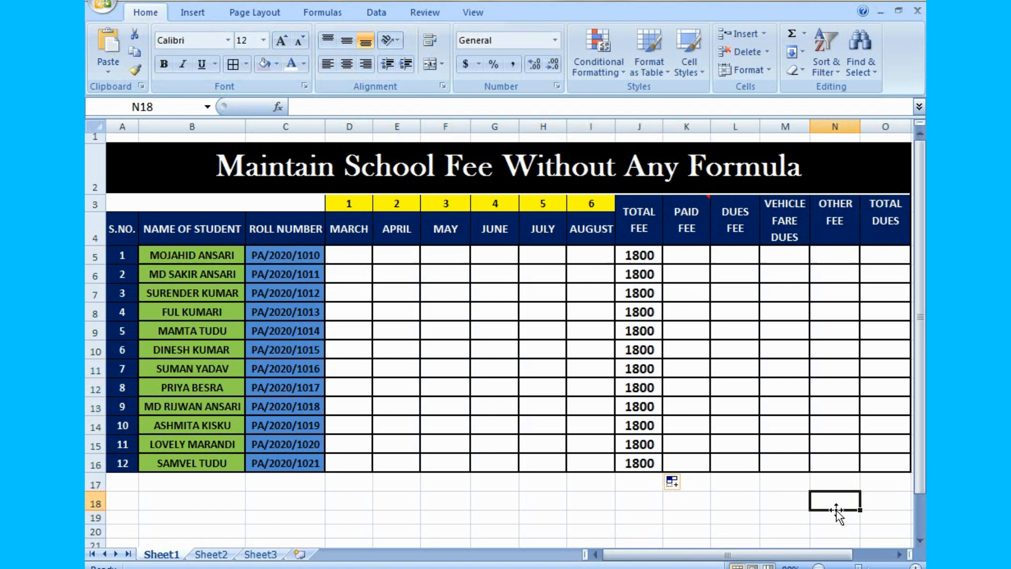
double_click(761, 515)
left_click(728, 508)
double_click(684, 506)
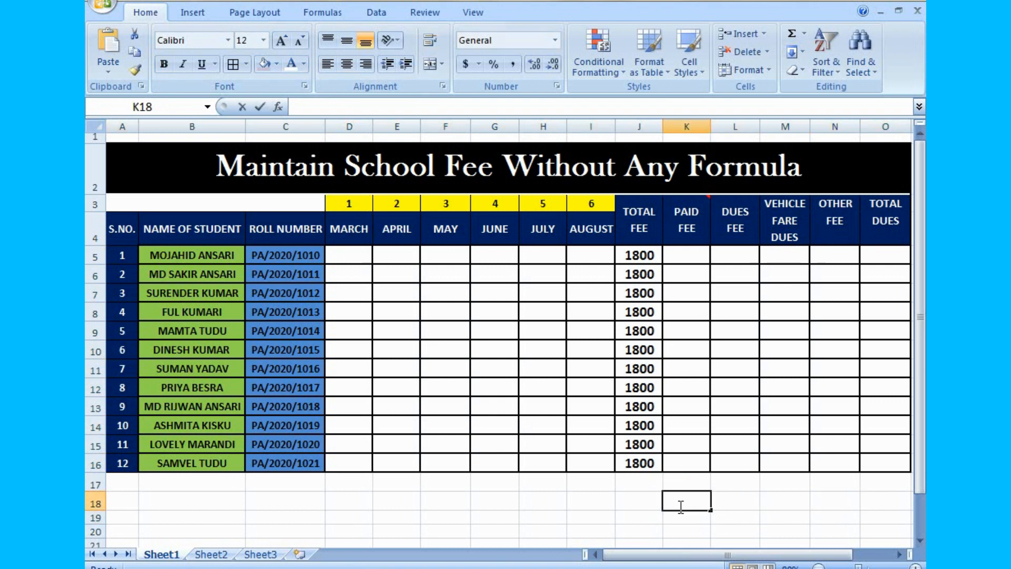
left_click(708, 256)
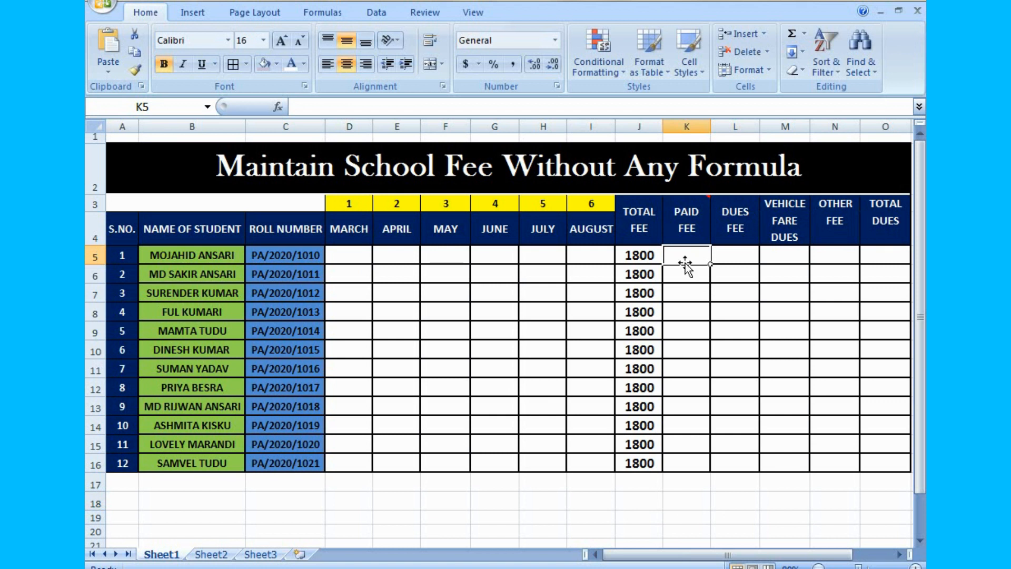
left_click(352, 261)
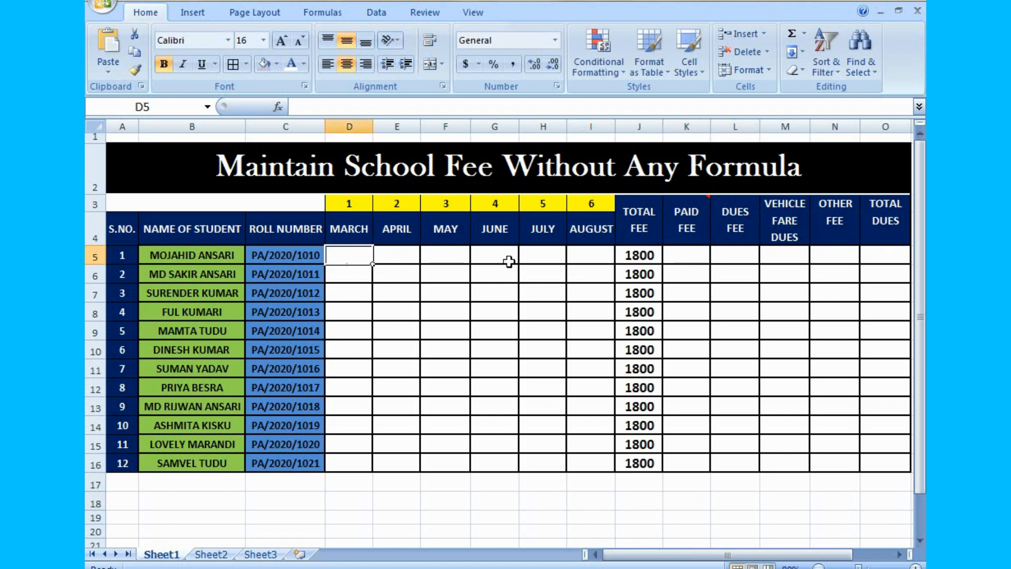
- Use AutoSum in K5 to total the first student's March to August payments with =SUM(D5:I5)
left_click(690, 257)
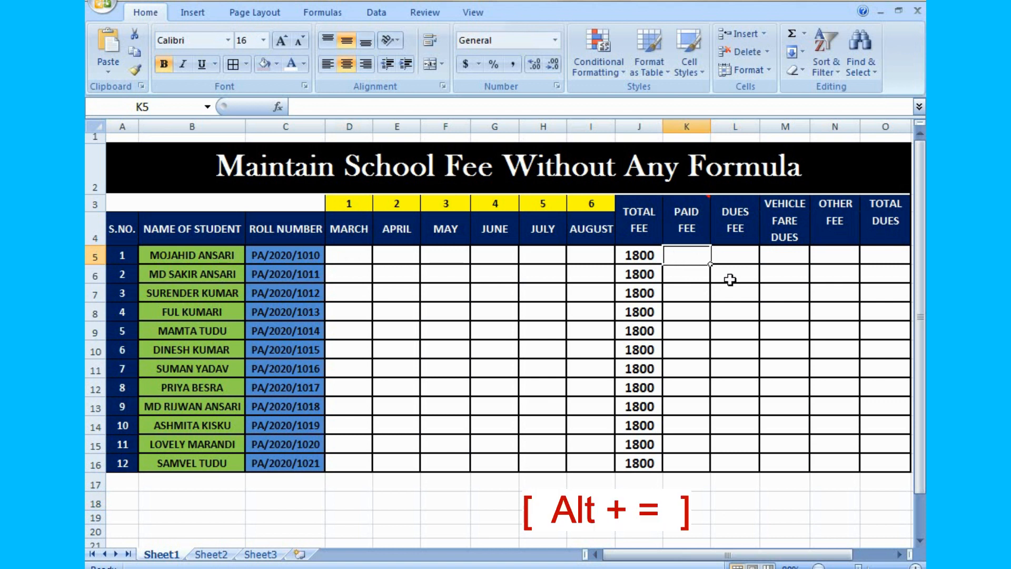
key("alt")
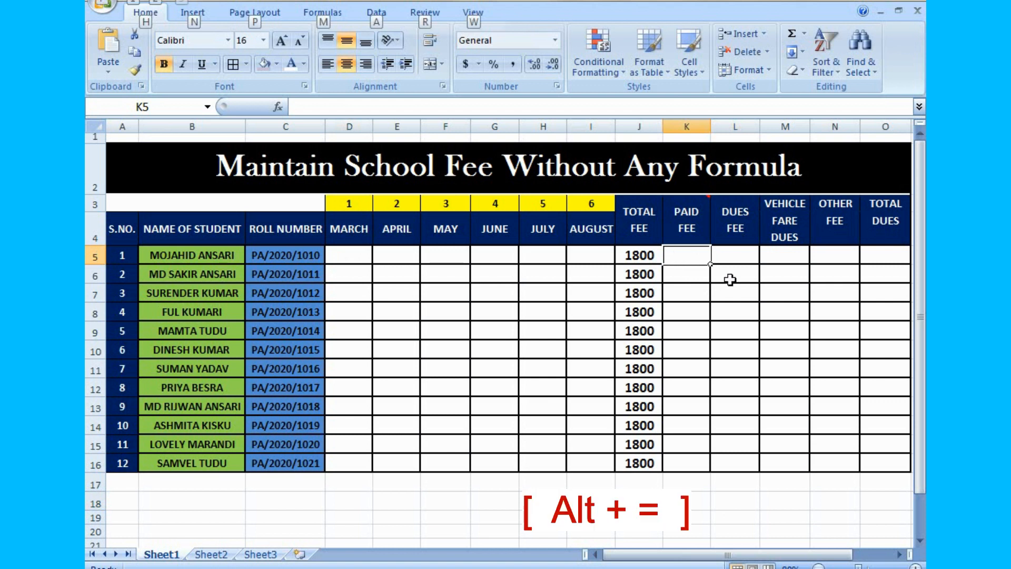
key("alt+equal")
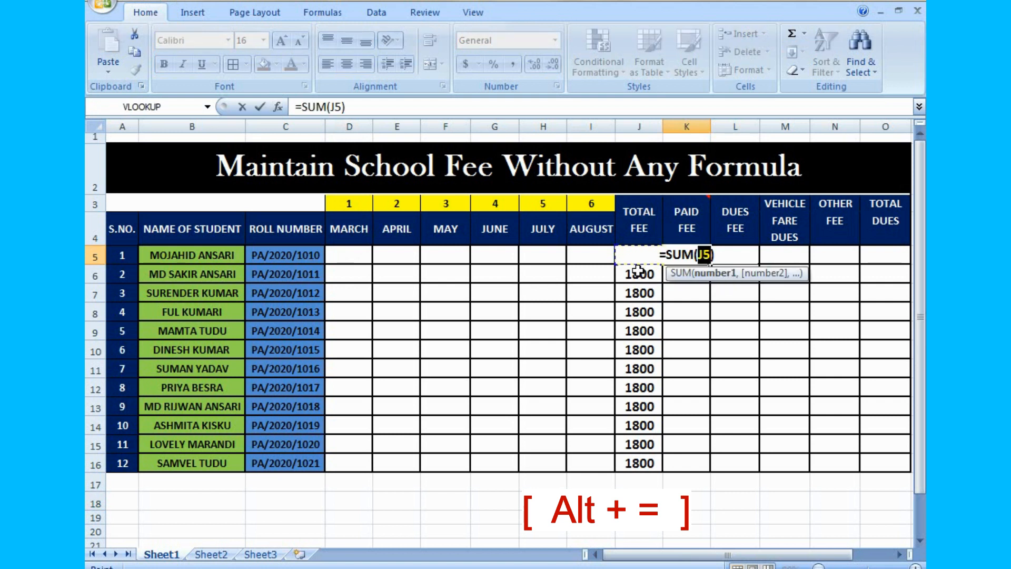
left_click_drag(345, 260, 579, 260)
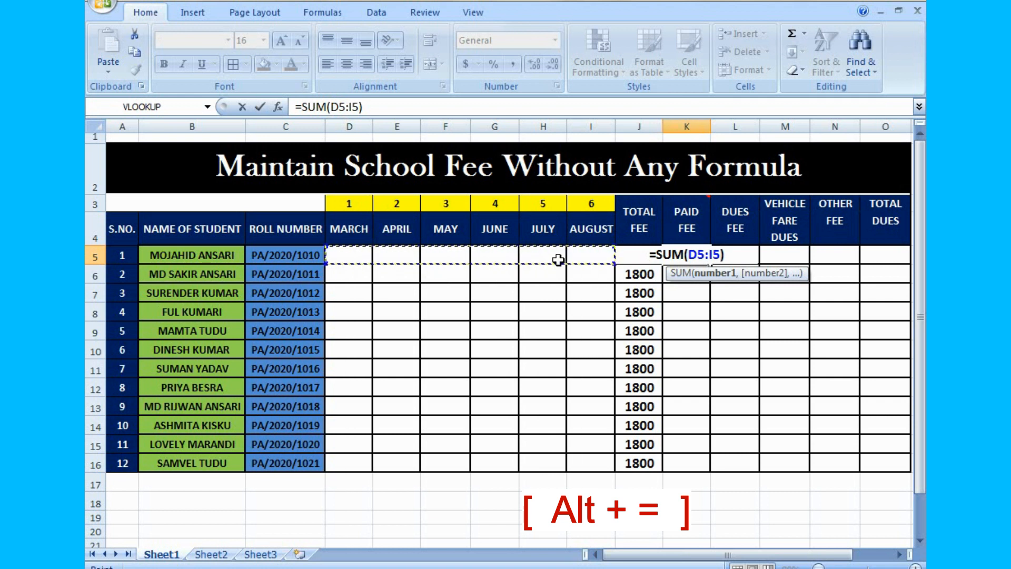
key("Return")
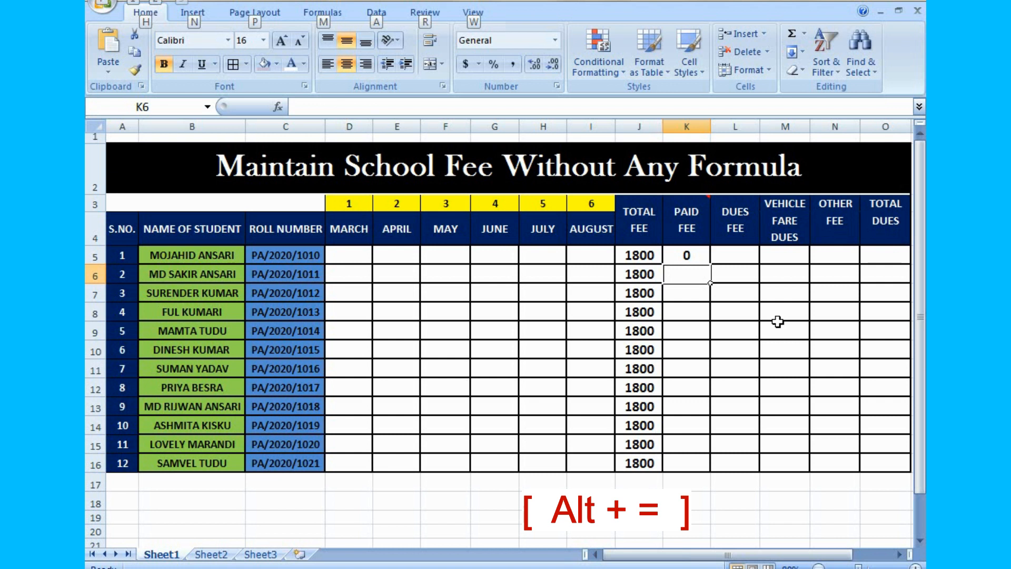
- Use AutoSum in K6 to total the second student's monthly payments with =SUM(D6:I6)
key("alt+equal")
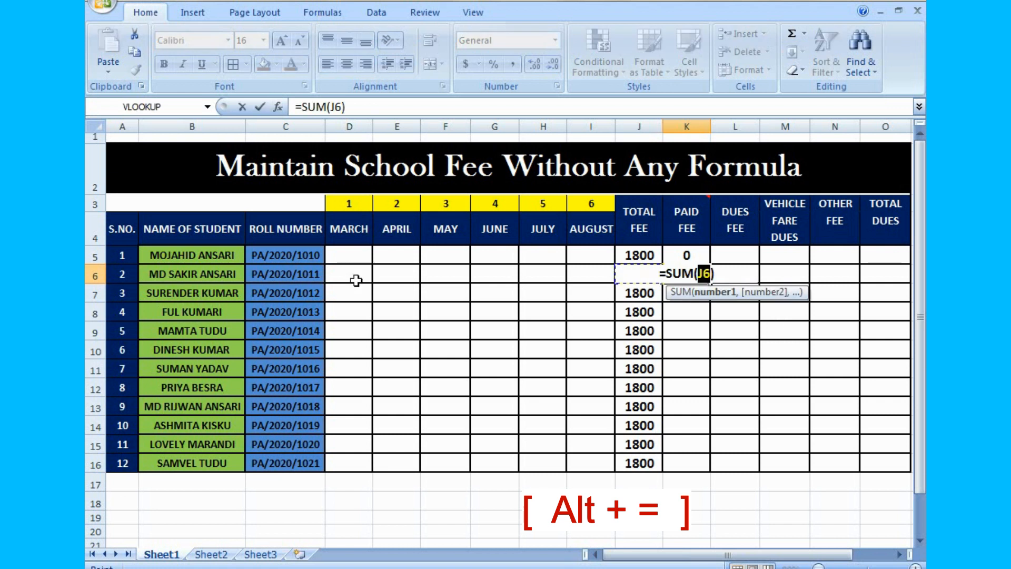
left_click_drag(357, 280, 577, 278)
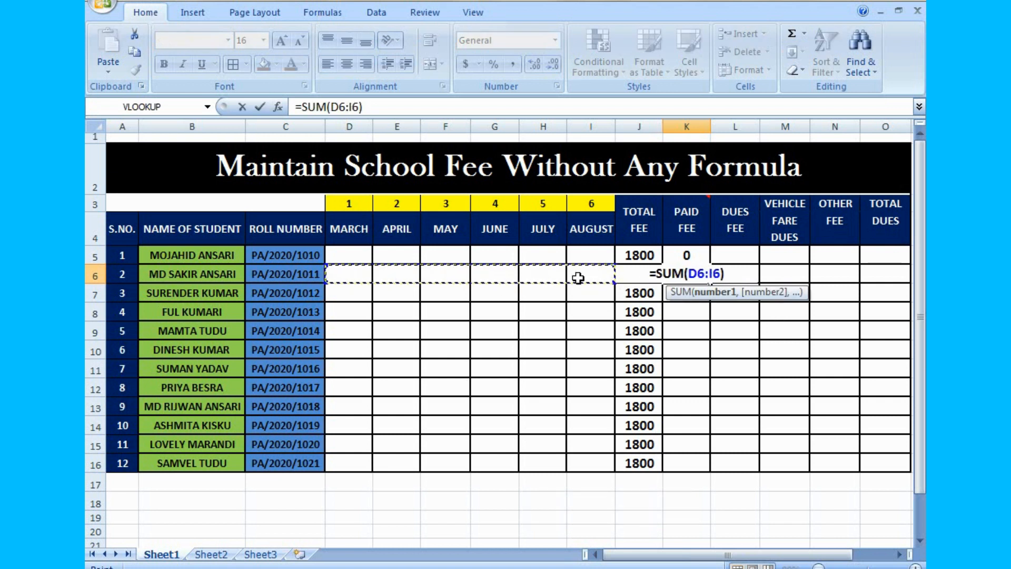
key("Return")
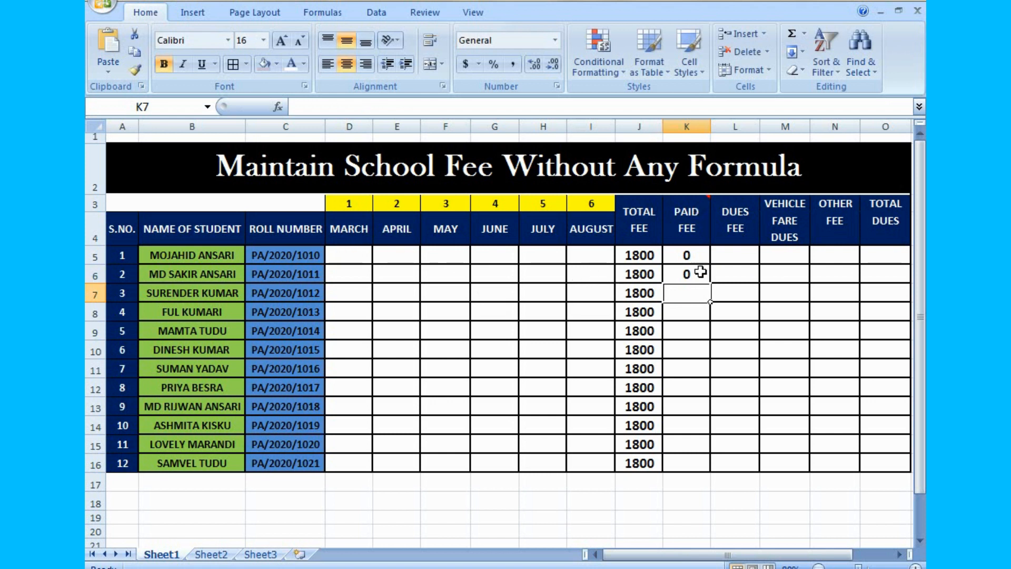
- Fill the Paid Fee formula from K5 down to K16 for all students
left_click(702, 256)
left_click_drag(710, 265, 701, 465)
left_click(748, 504)
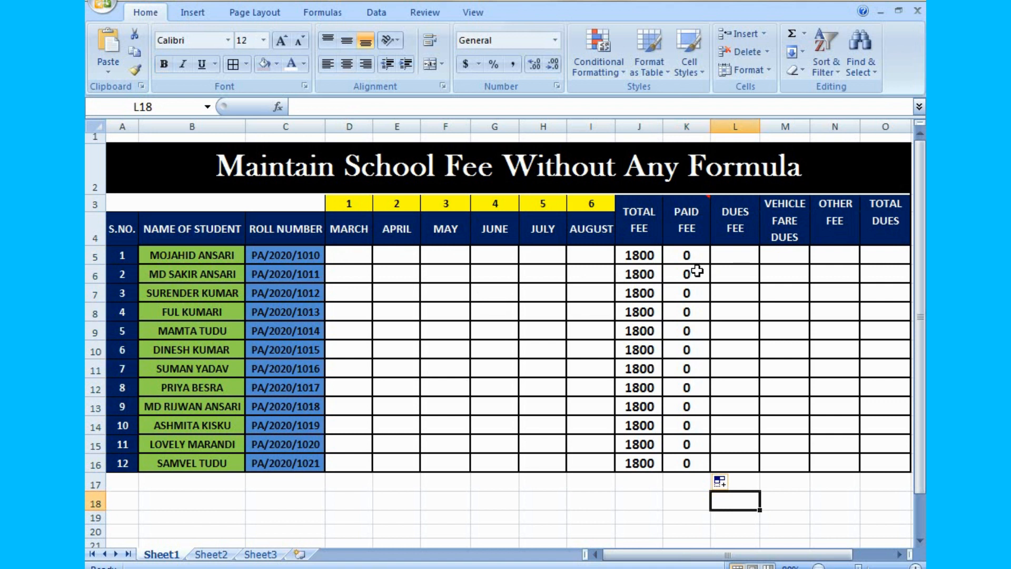
- Calculate the first student's Dues Fee in L5 as total fee minus paid fee with =J5-K5
left_click(736, 256)
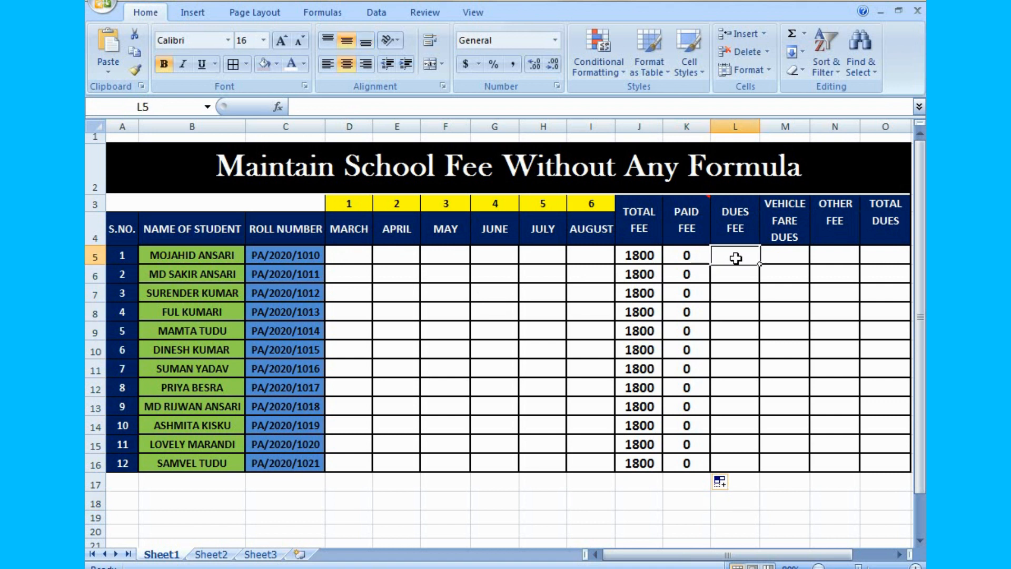
type("=")
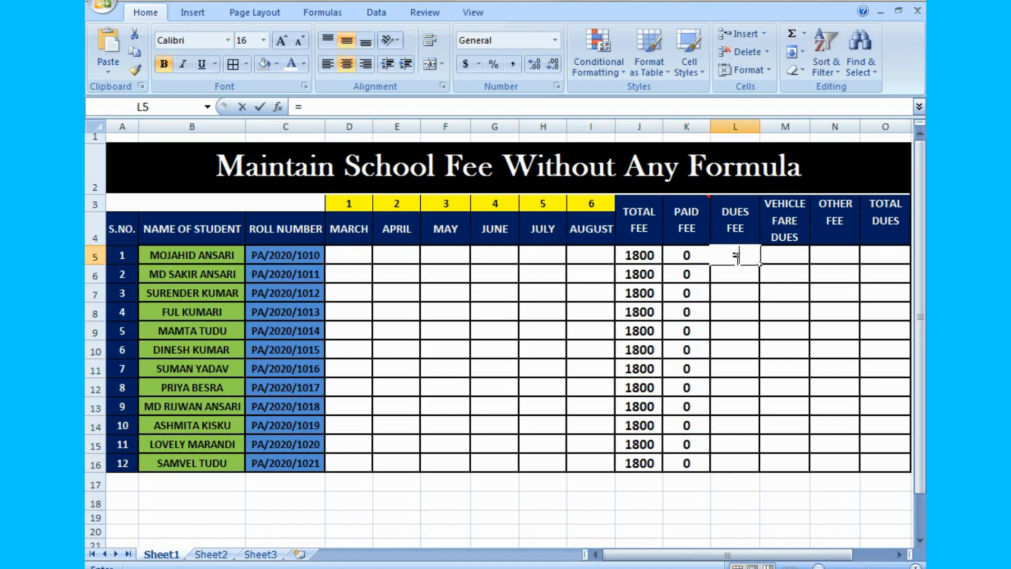
left_click(632, 257)
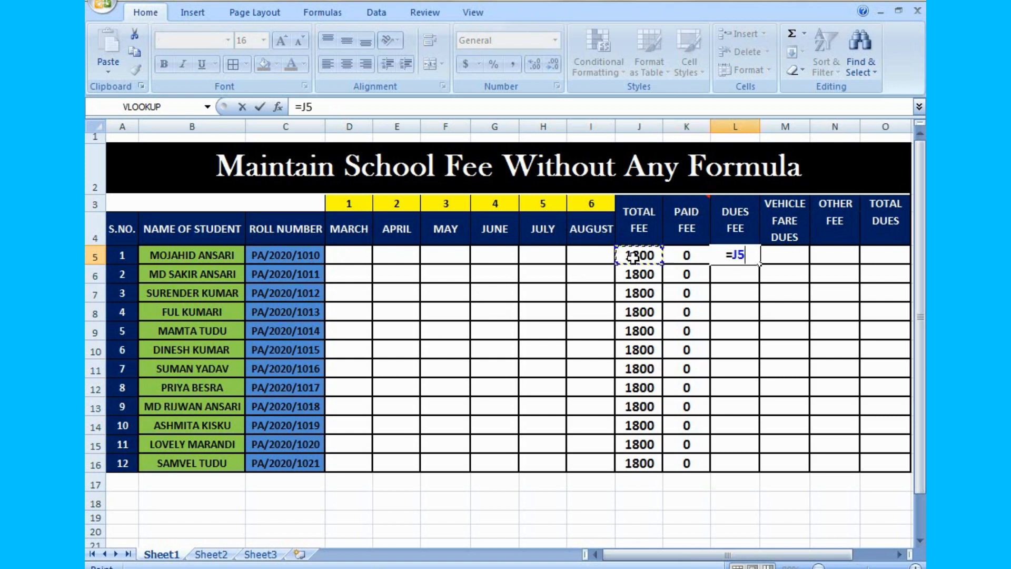
type("-")
left_click(683, 258)
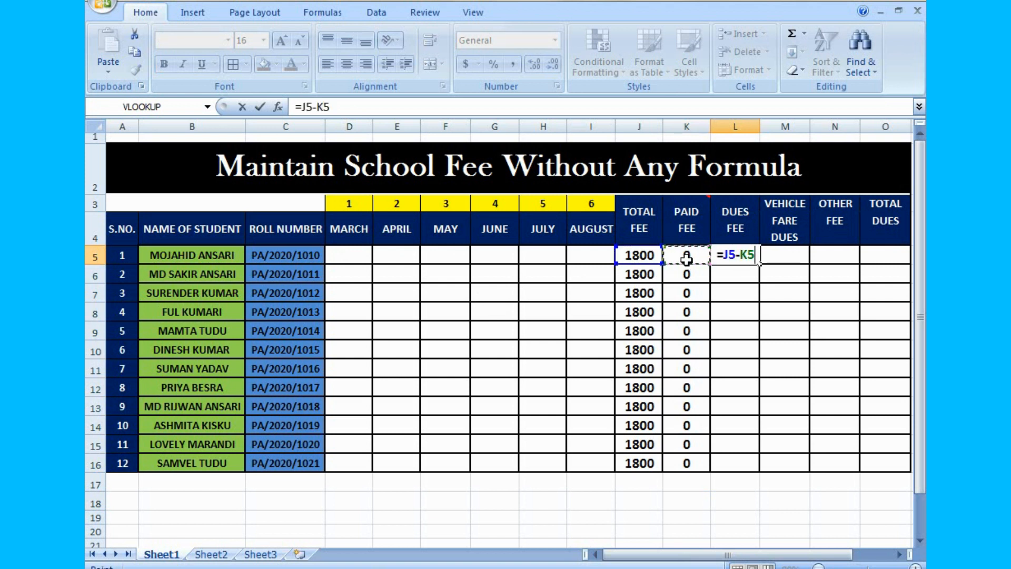
key("Return")
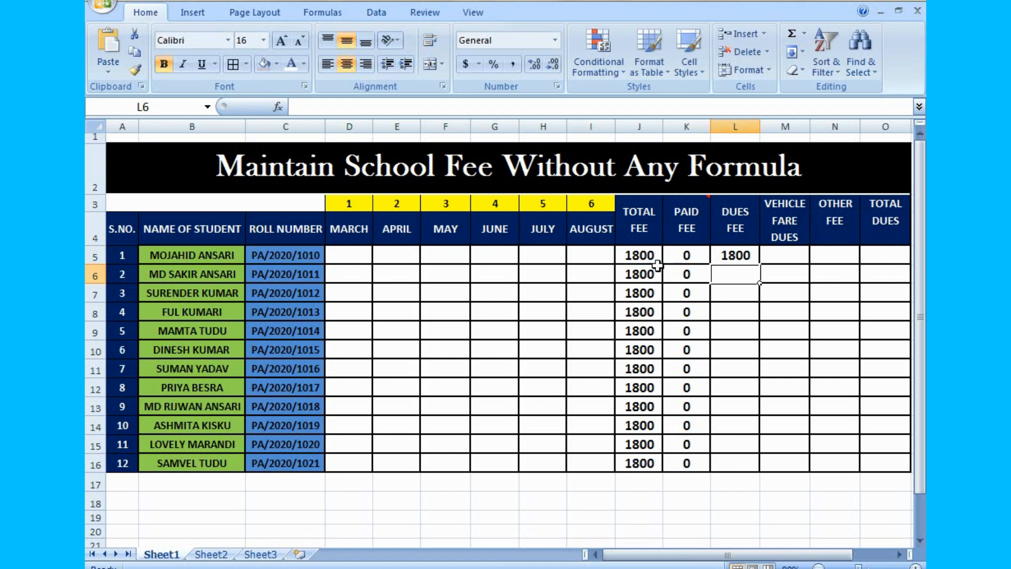
- Fill the Dues Fee formula from L5 down to L16 for all students
left_click(740, 256)
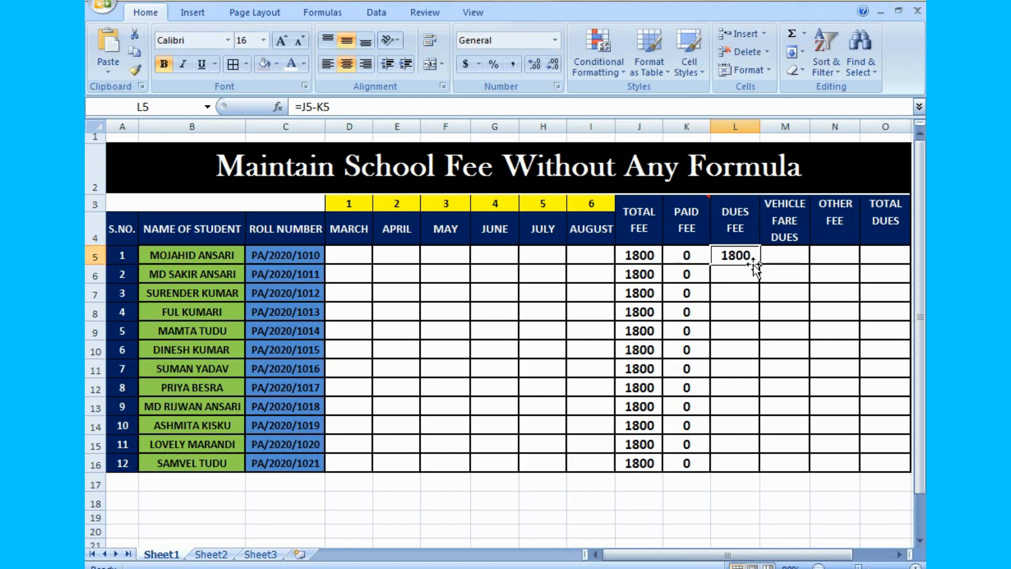
left_click_drag(761, 264, 759, 466)
left_click(800, 529)
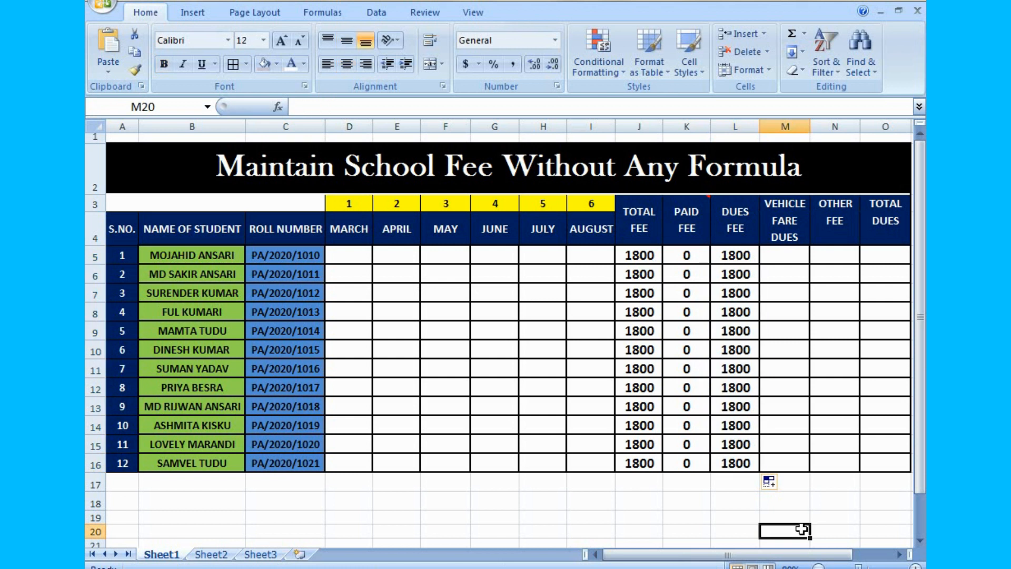
left_click(797, 260)
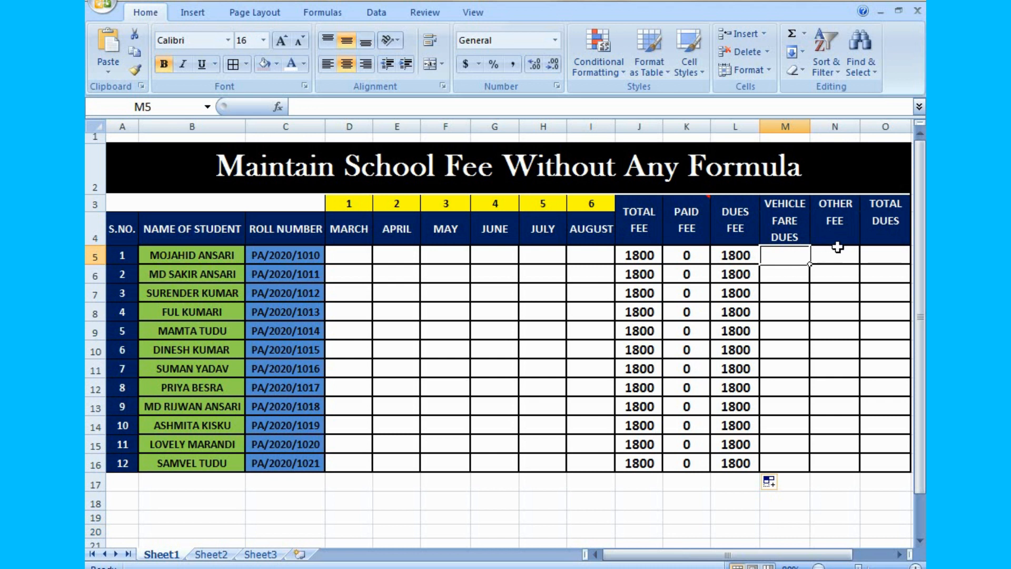
left_click(844, 214)
left_click(840, 264)
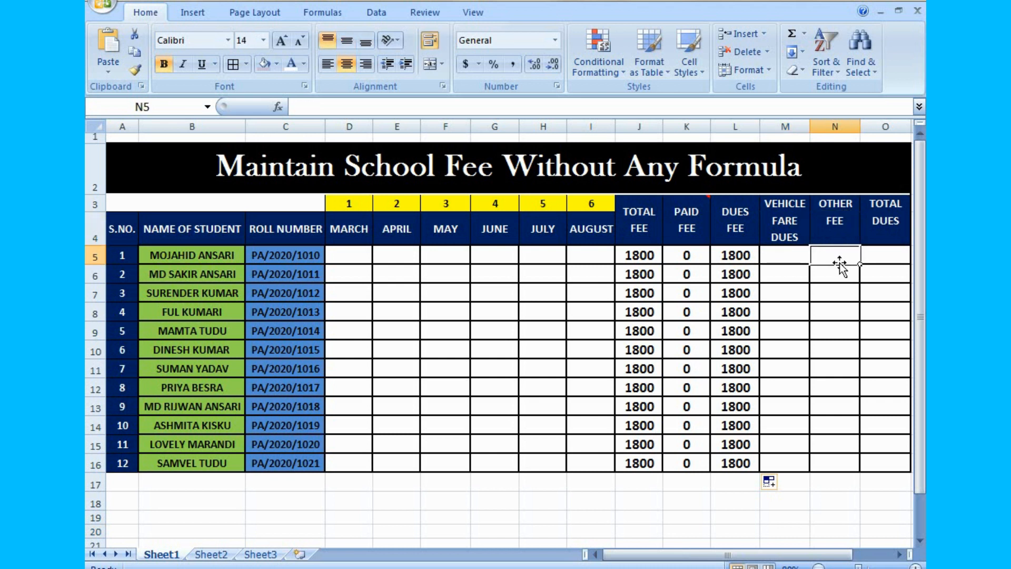
- Calculate the first student's Total Dues in O5 by adding dues fee, vehicle fare dues and other fee with =L5+M5+N5
left_click(883, 256)
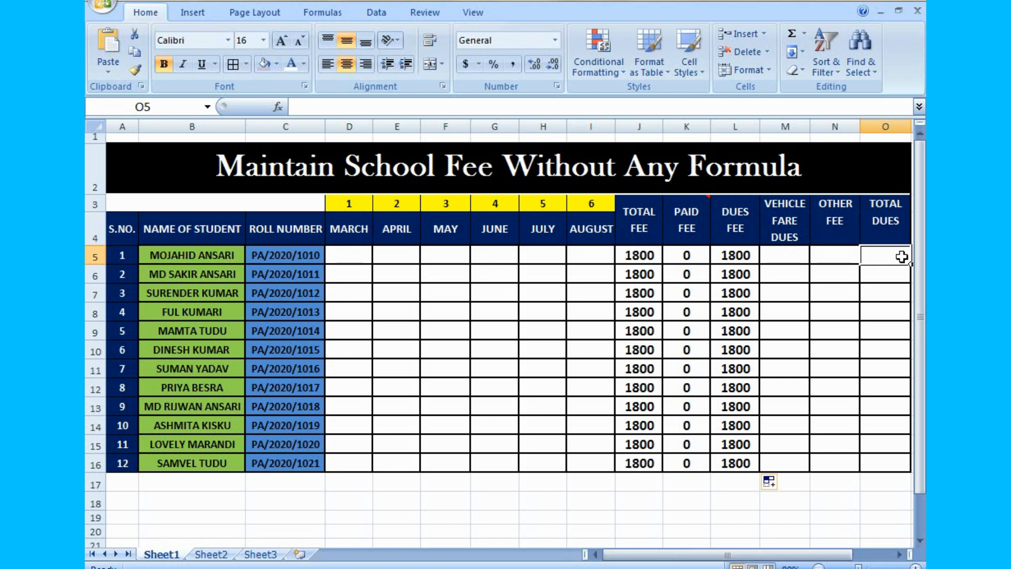
type("=")
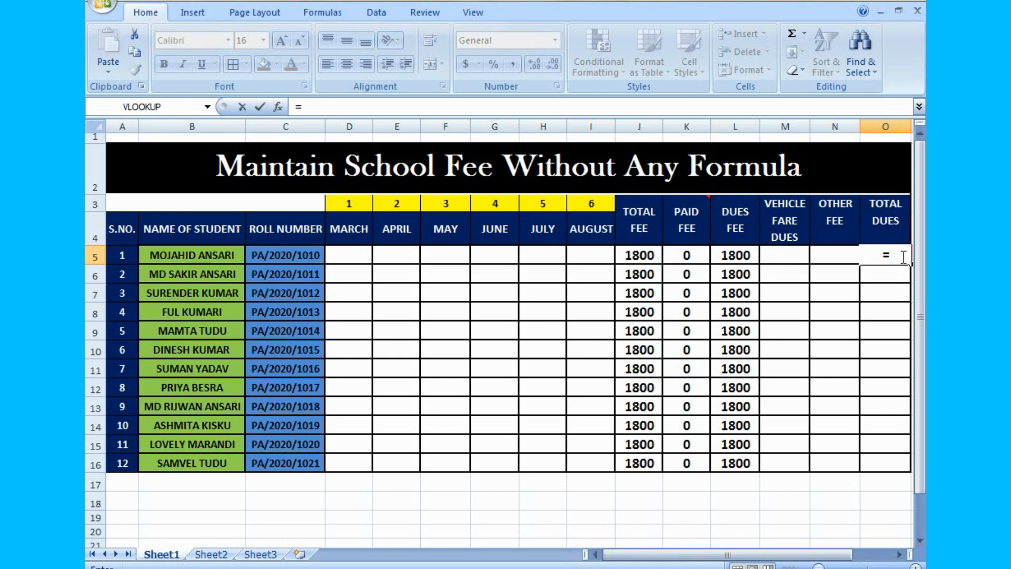
left_click(736, 255)
type("+")
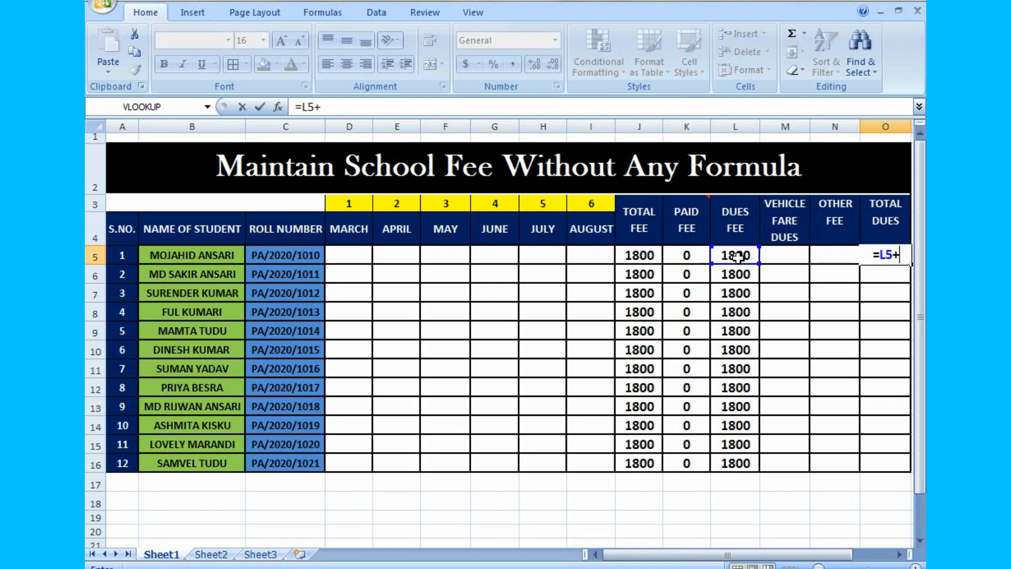
left_click(784, 257)
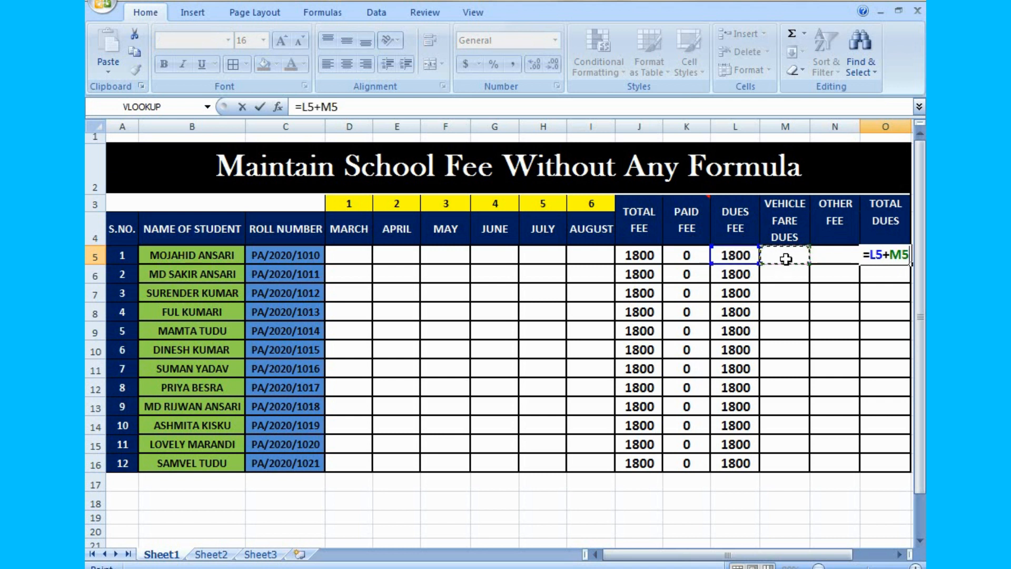
type("+")
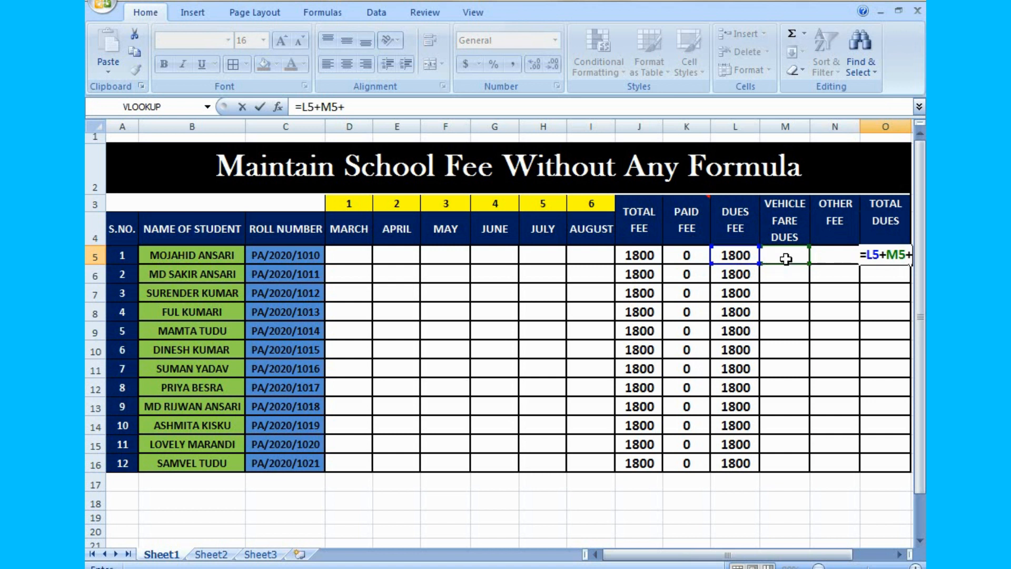
left_click(839, 260)
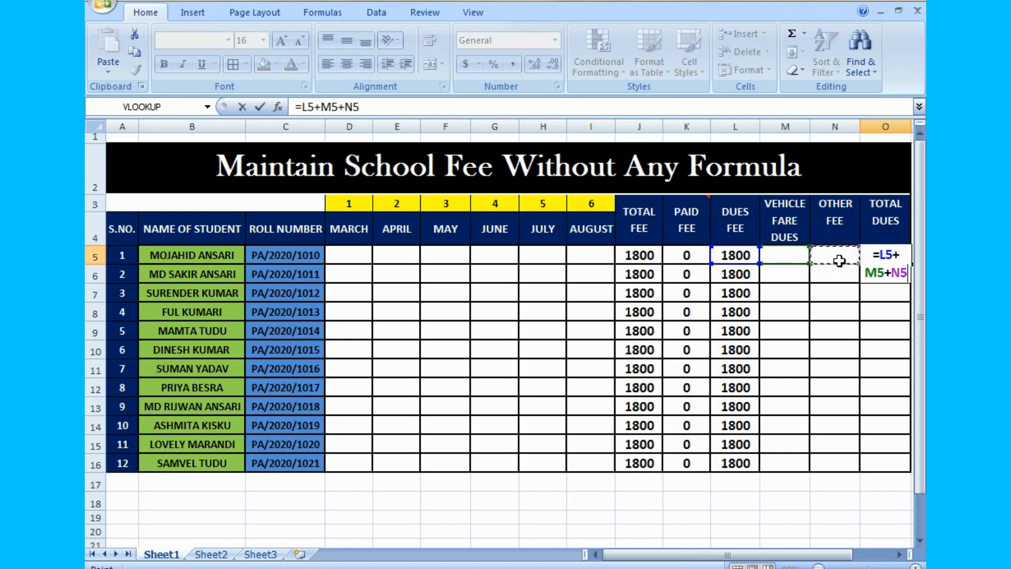
key("Return")
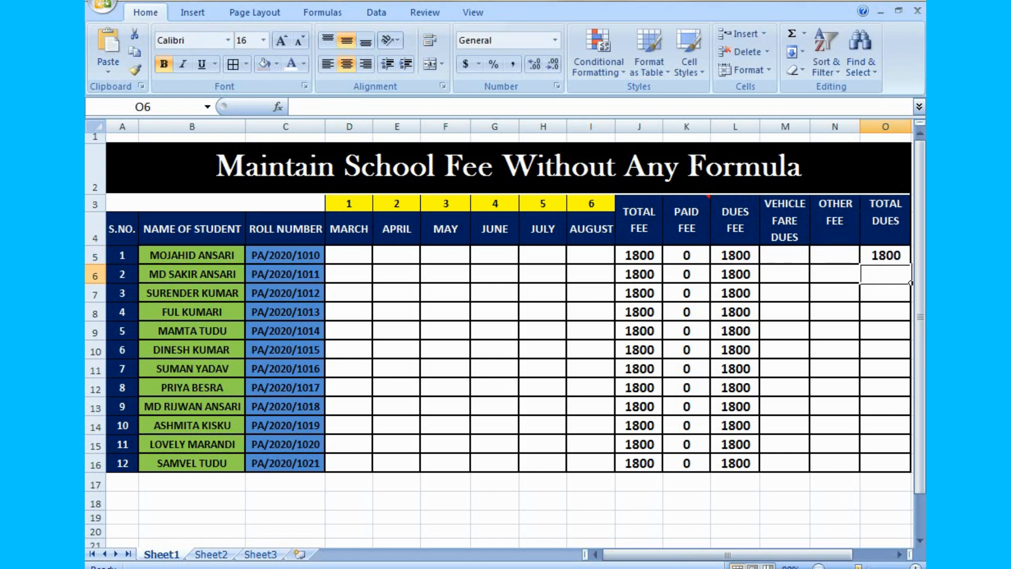
- Calculate the second student's Total Dues in O6 with the formula =L6+M6+N6
left_click(914, 567)
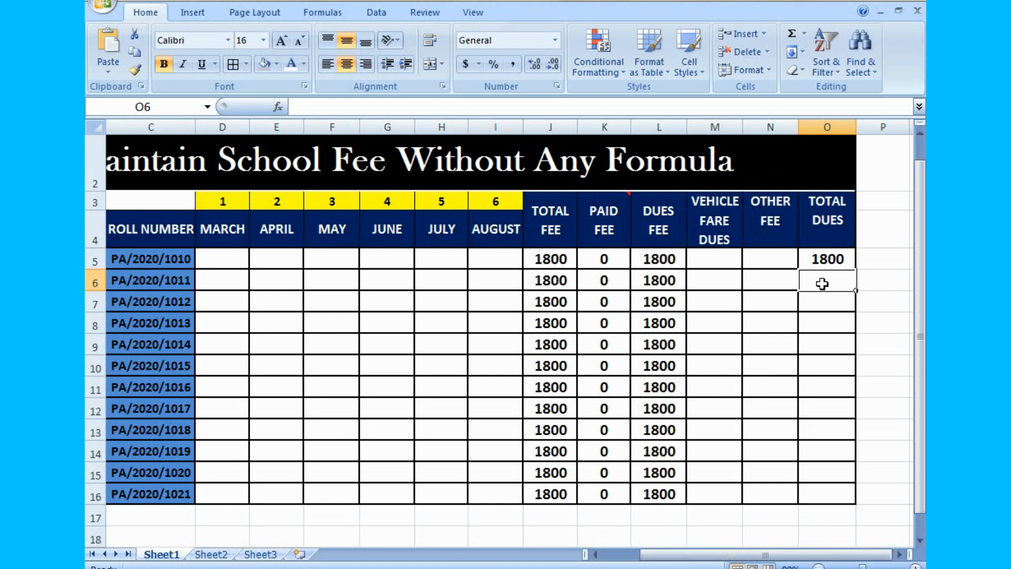
type("=")
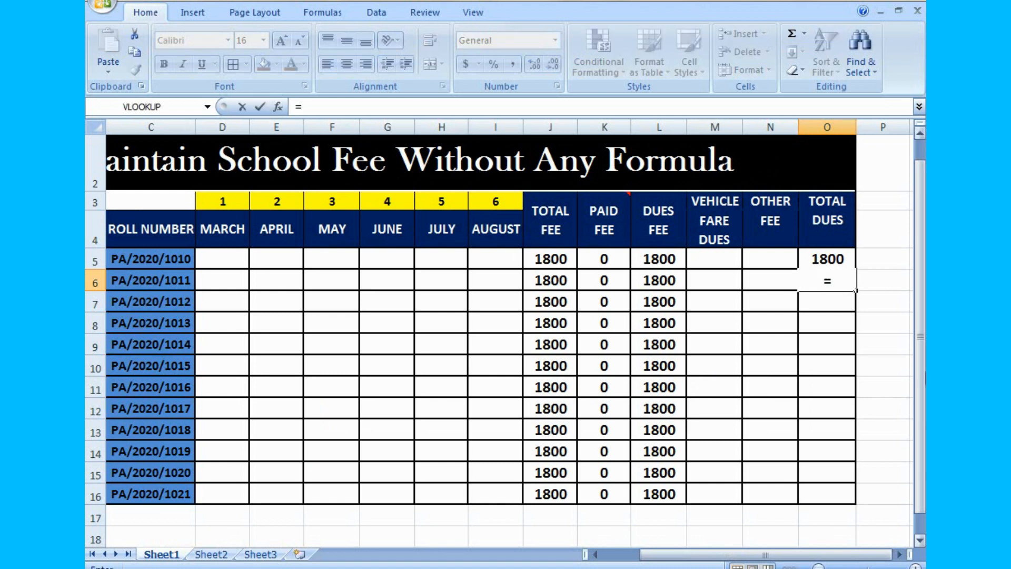
left_click(666, 284)
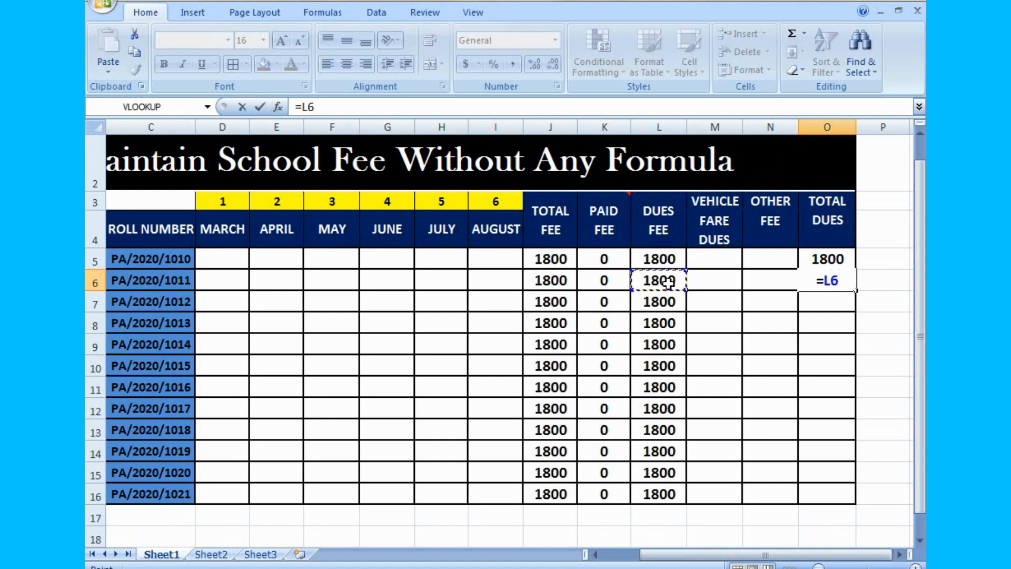
type("+")
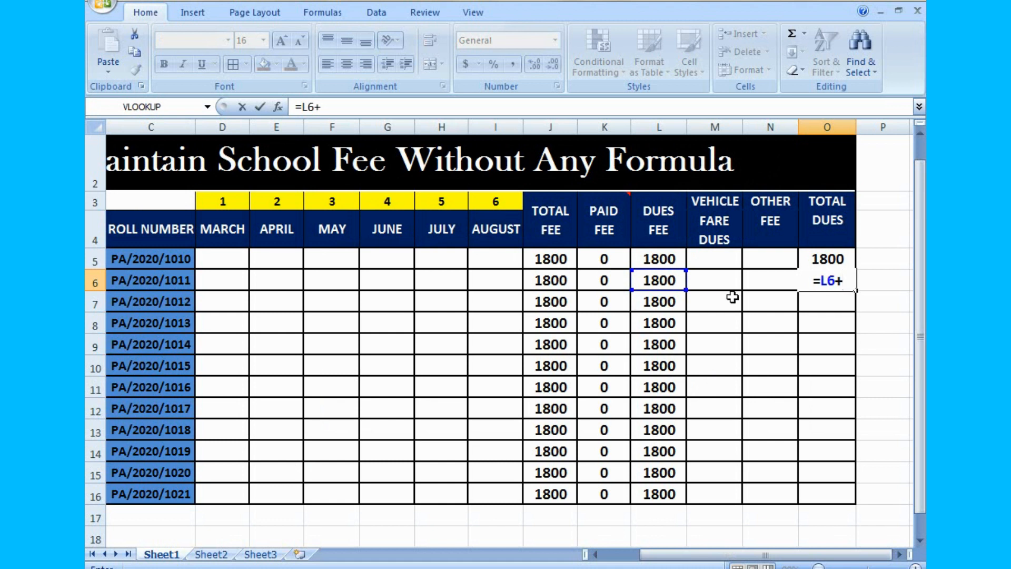
left_click(726, 283)
type("+")
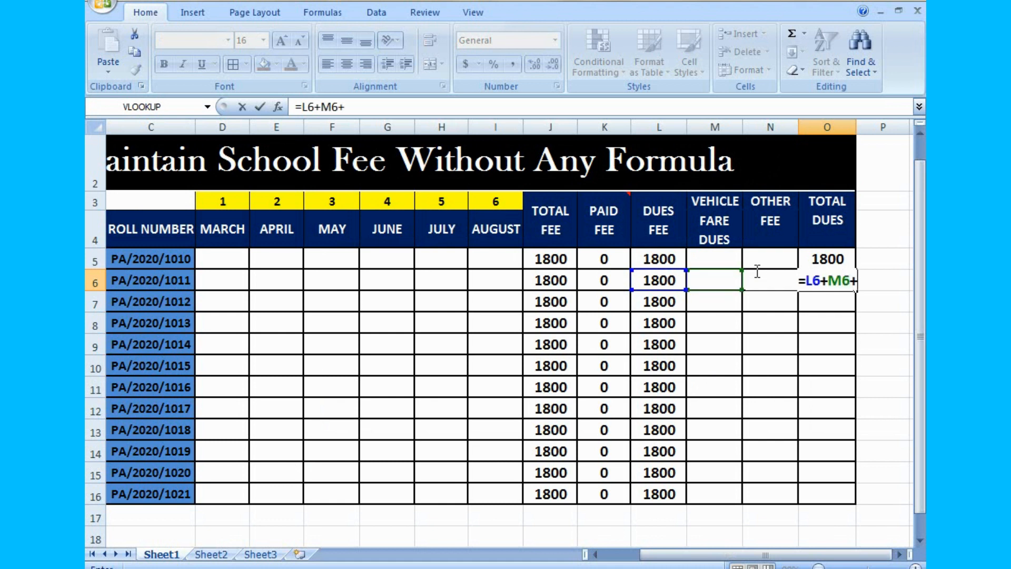
left_click(772, 296)
key("Up")
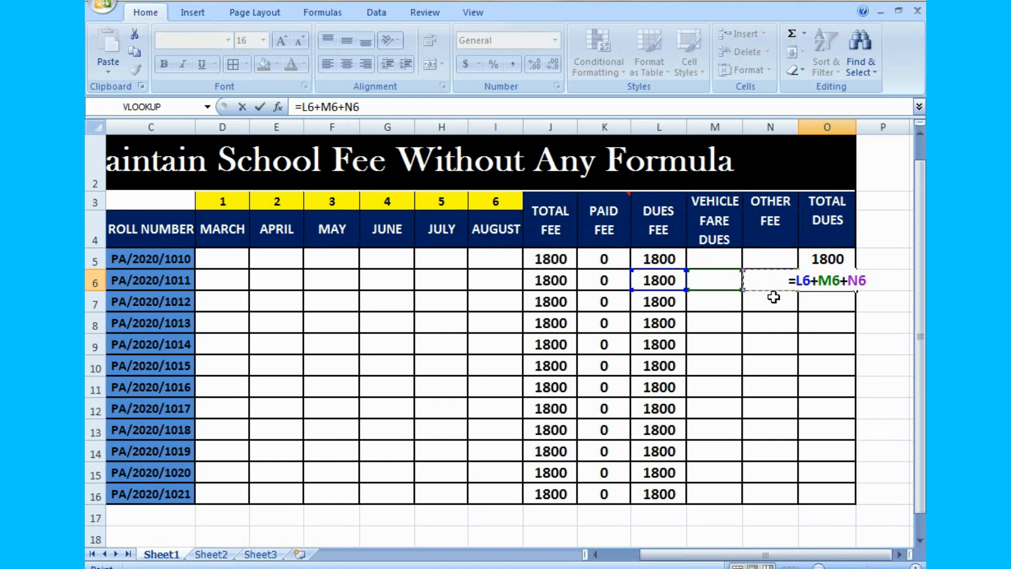
key("Return")
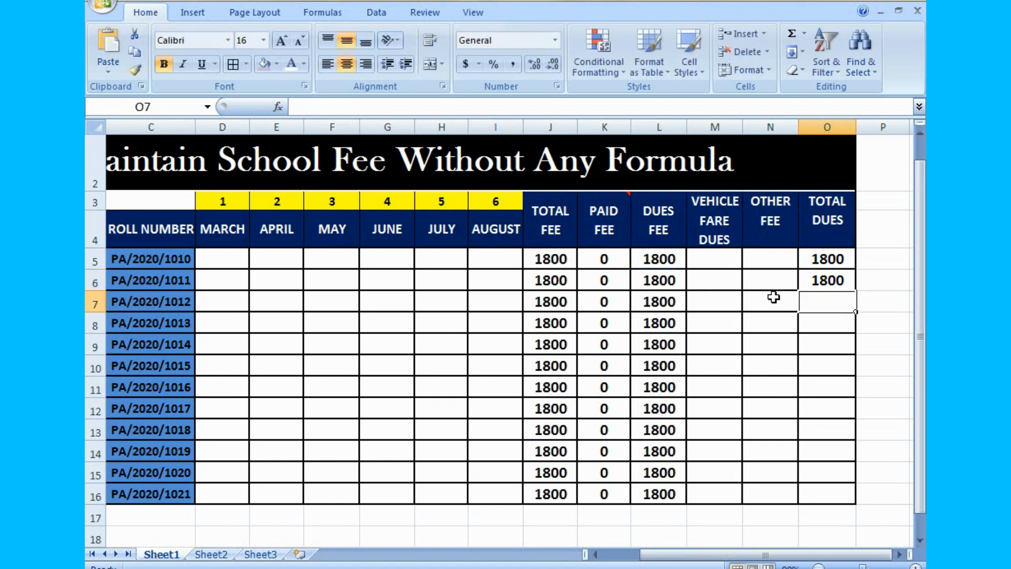
- Fill the Total Dues formula from O5 down to O16 for all students
left_click(844, 261)
left_click_drag(855, 269, 859, 498)
left_click(889, 418)
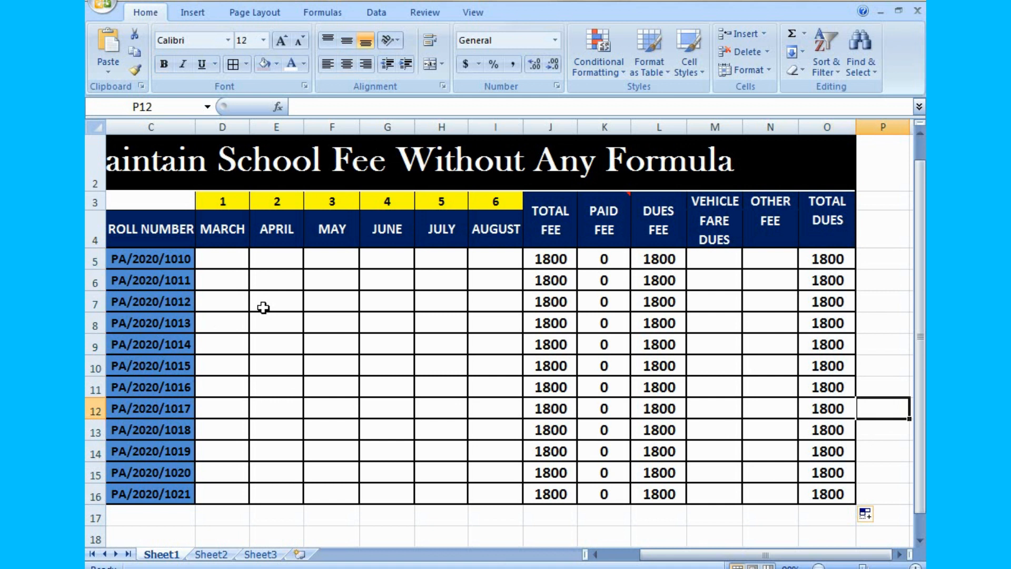
- Enter 300 as the first student's payment for both March and April in D5 and E5
left_click(230, 267)
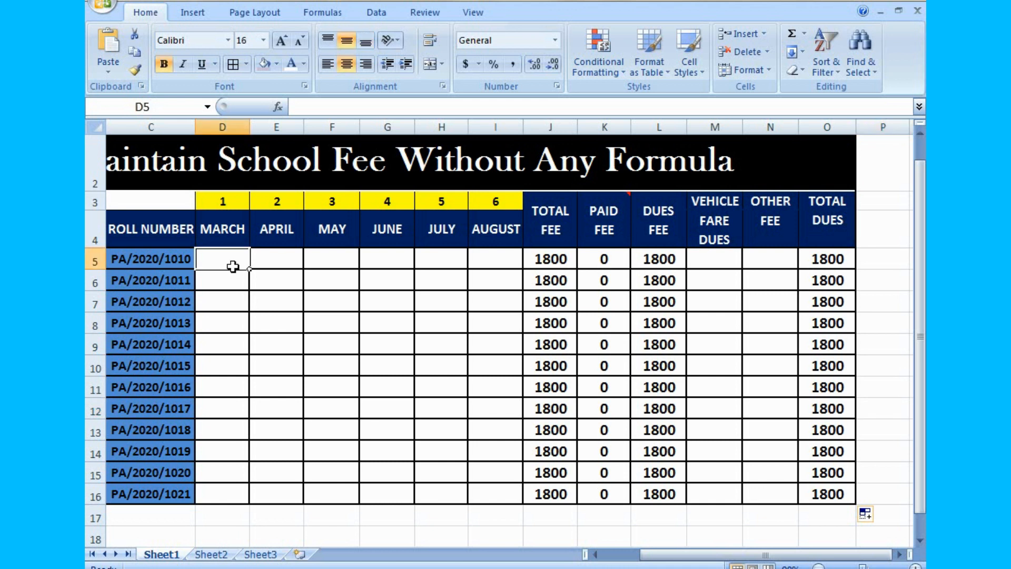
type("300")
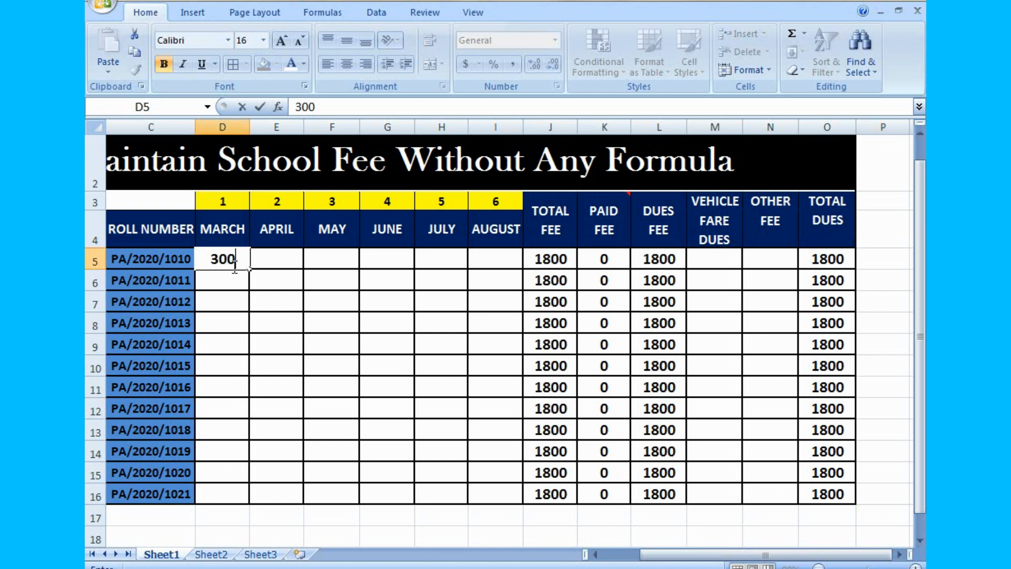
key("Return")
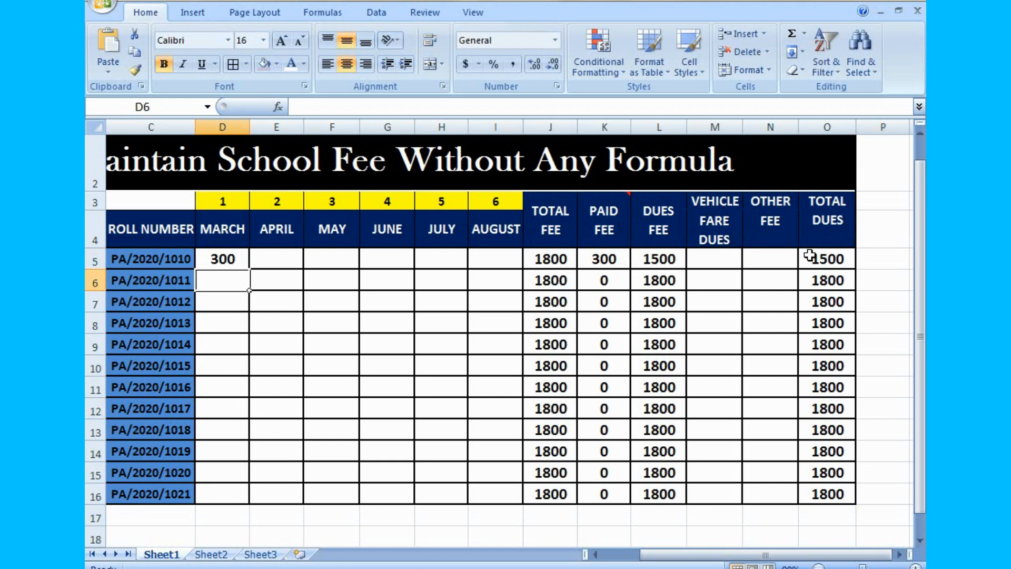
left_click(276, 257)
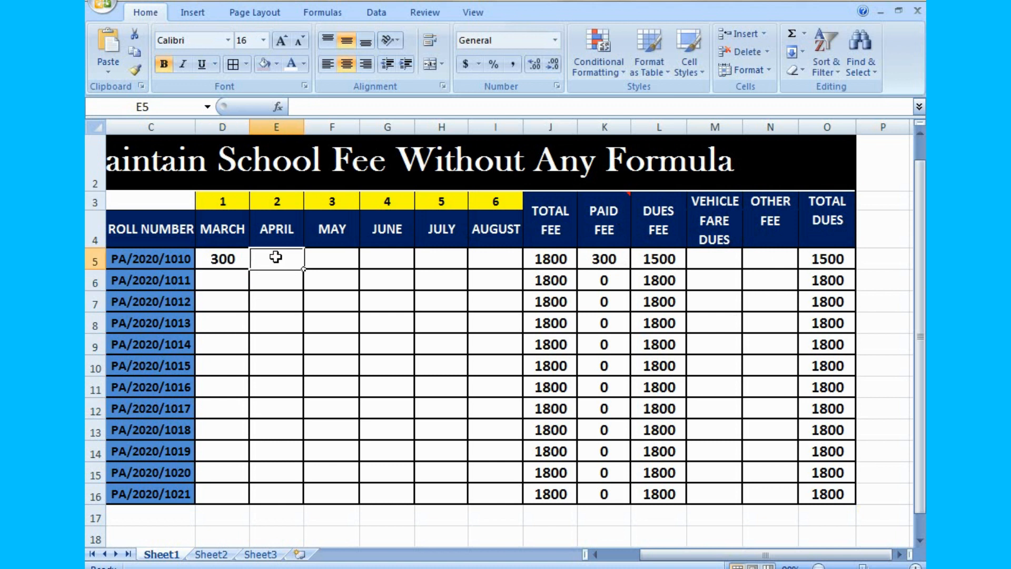
type("30")
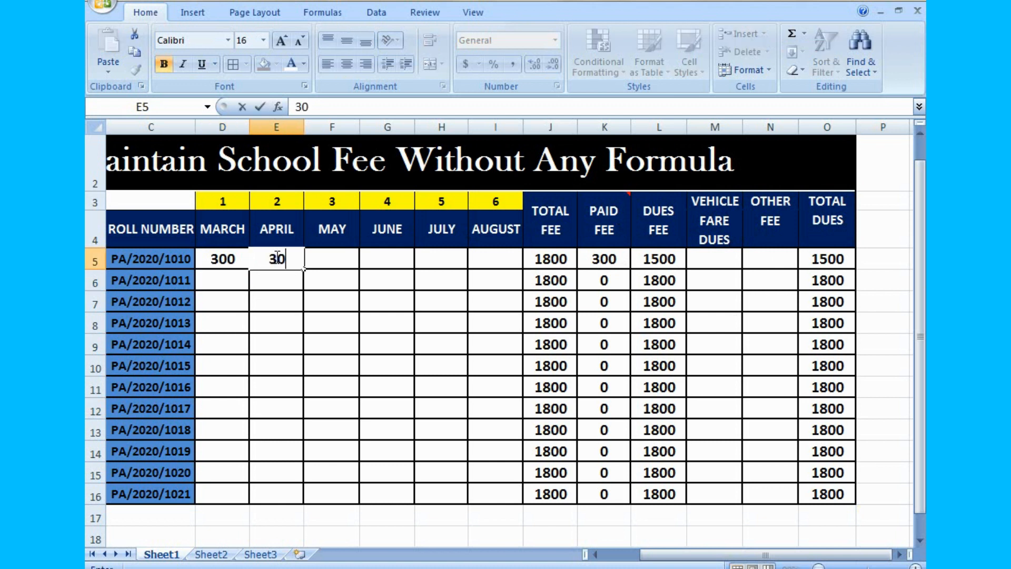
type("0")
key("Return")
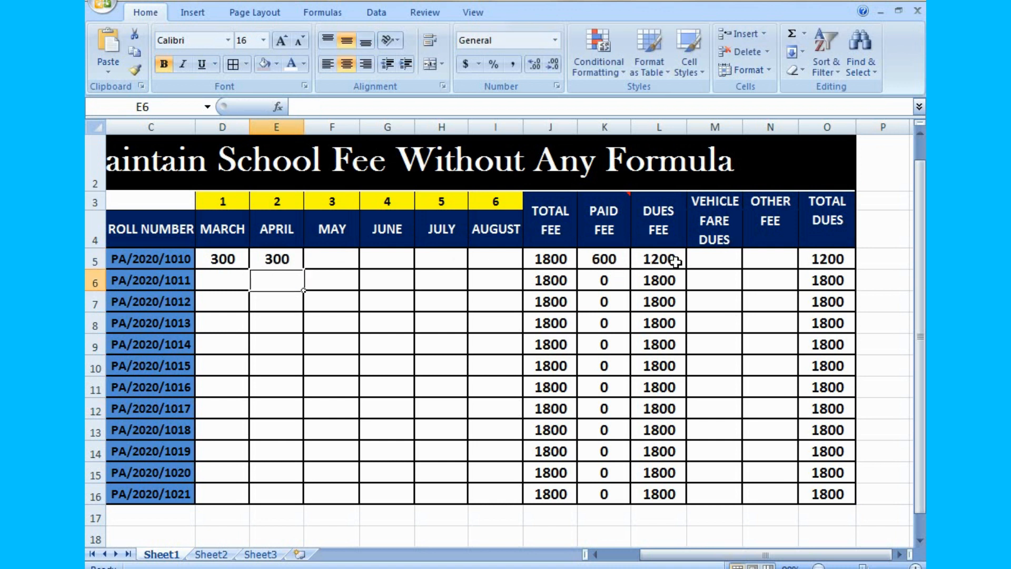
- Enter the first student's payments as 300 for May, June and July and 0 for August in F5 to I5
left_click(346, 266)
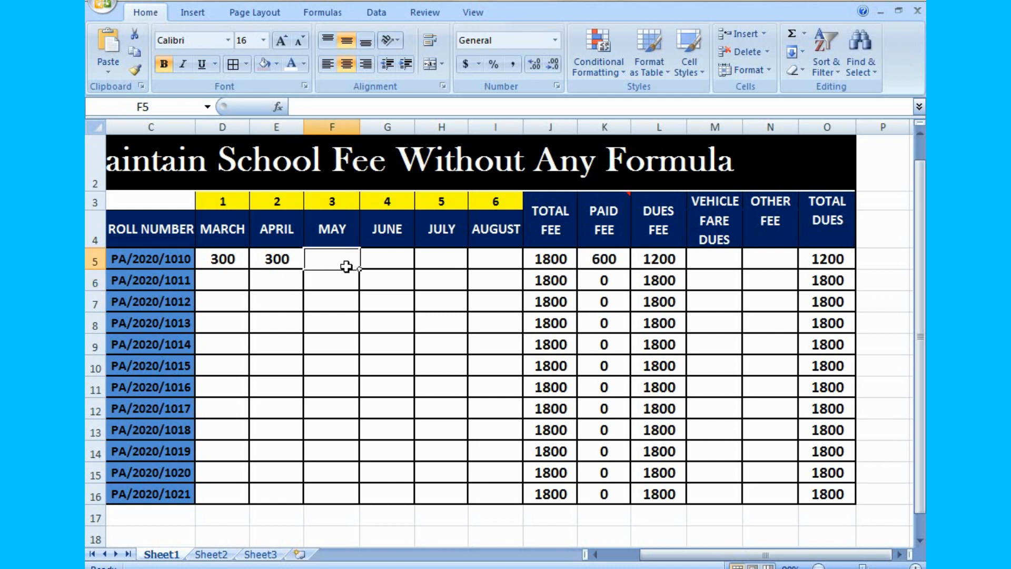
type("300")
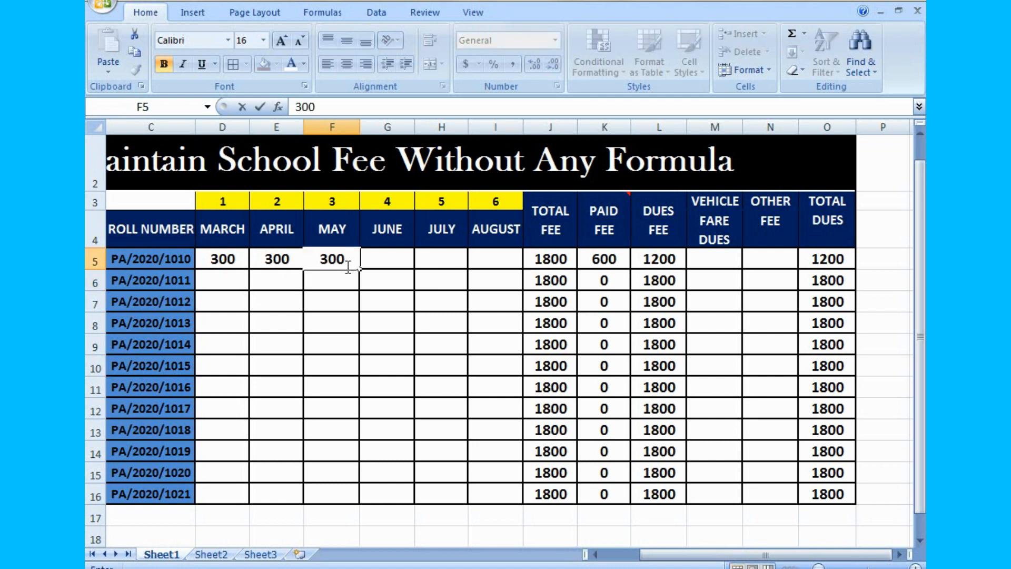
left_click(393, 266)
type("300")
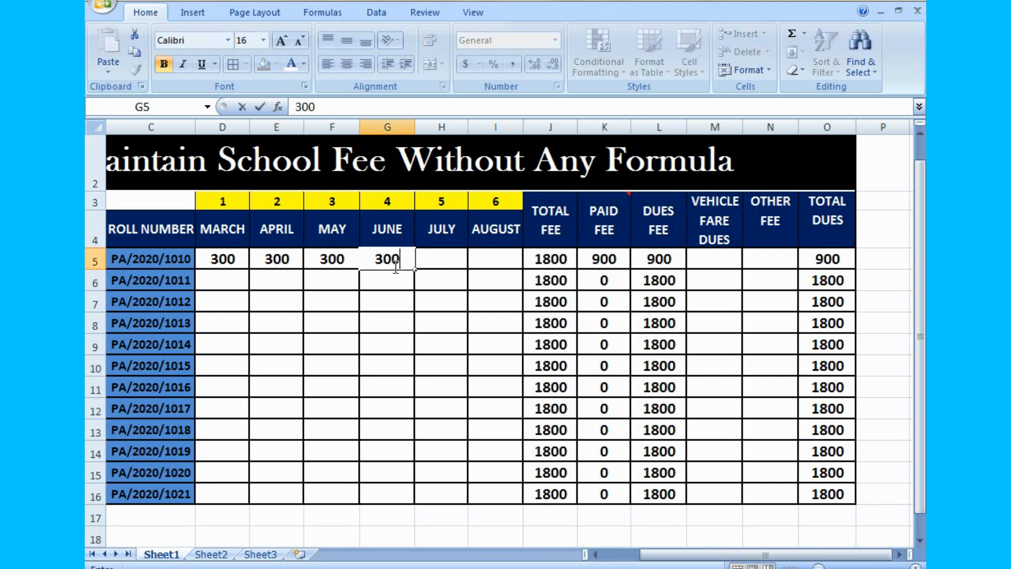
left_click(445, 267)
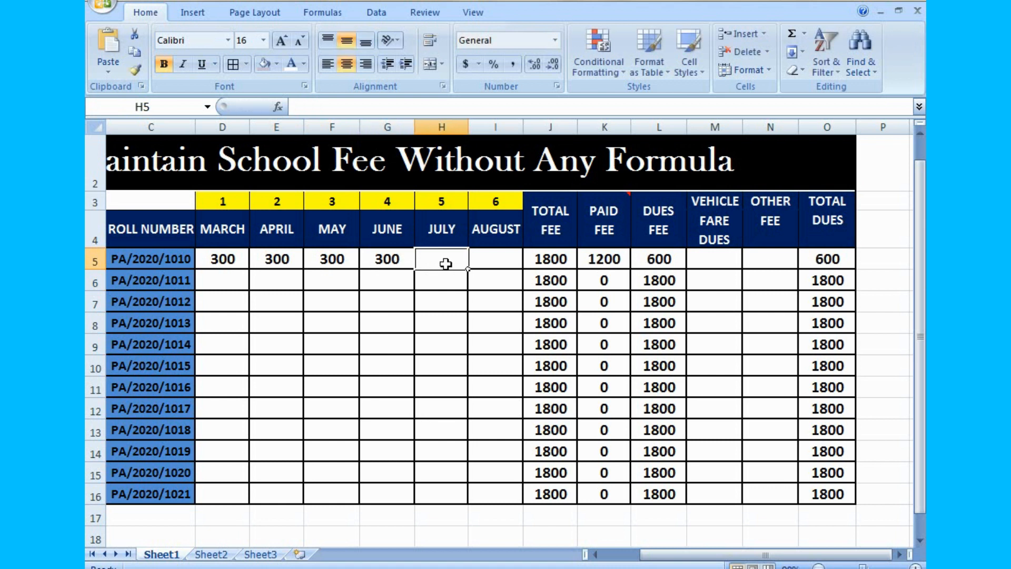
type("300")
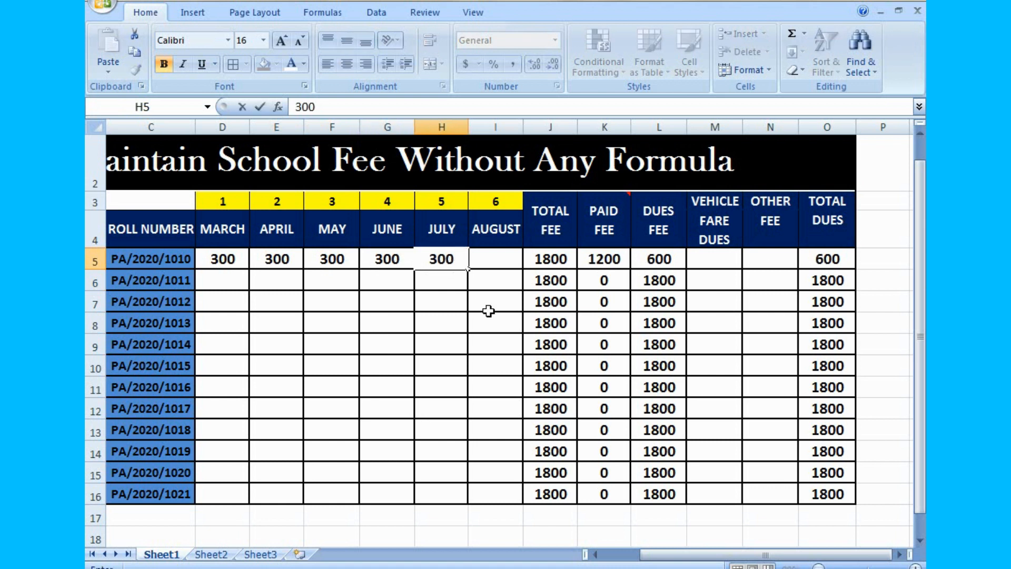
left_click(489, 311)
left_click(496, 258)
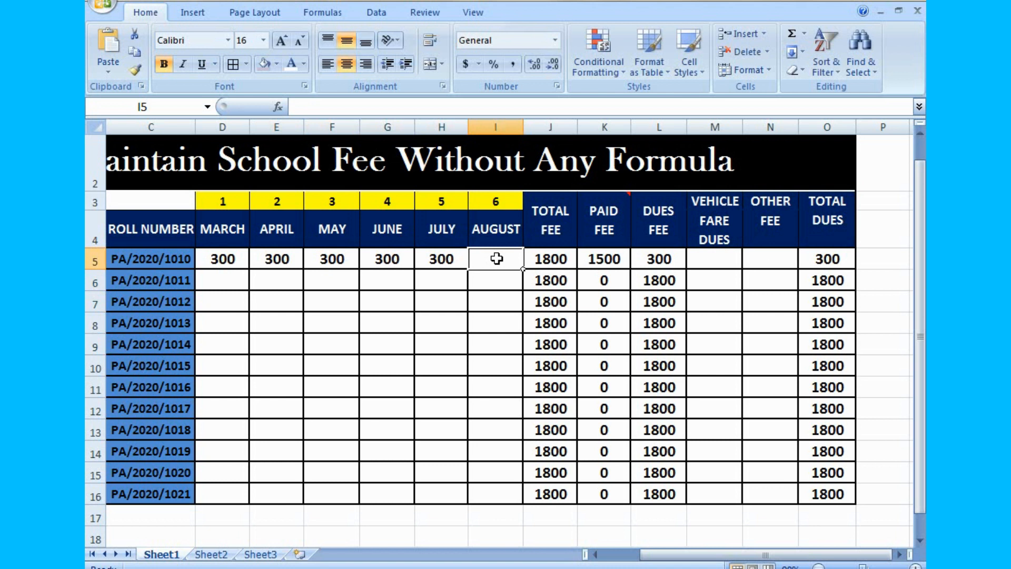
type("0")
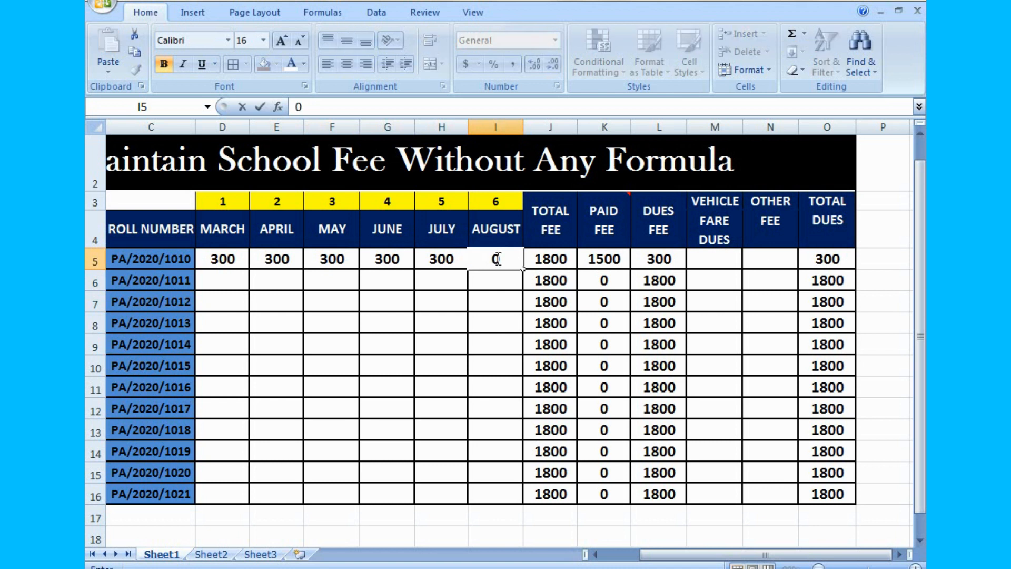
left_click(719, 302)
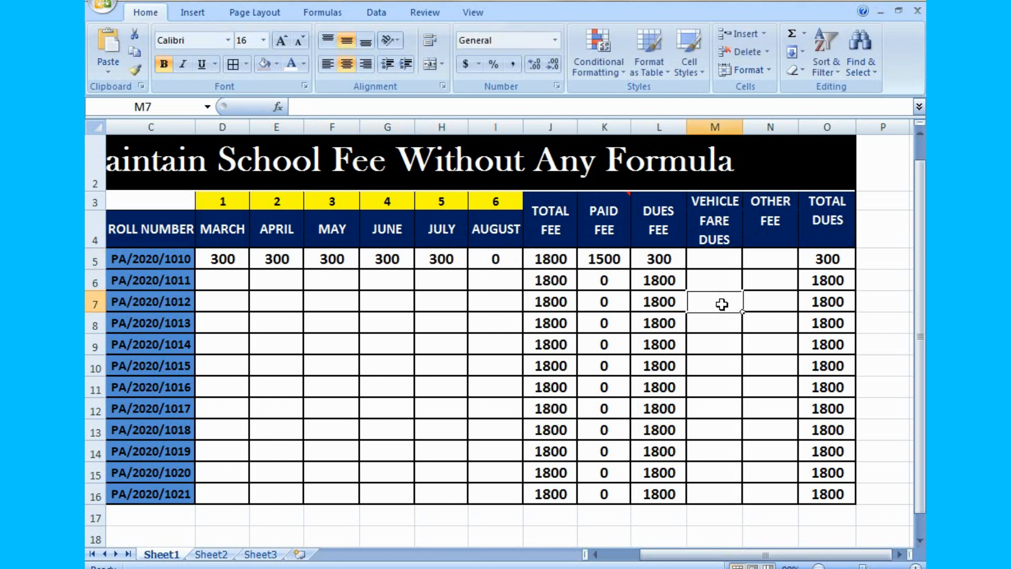
- Enter 600 as the first student's Vehicle Fare Dues in M5
left_click(717, 263)
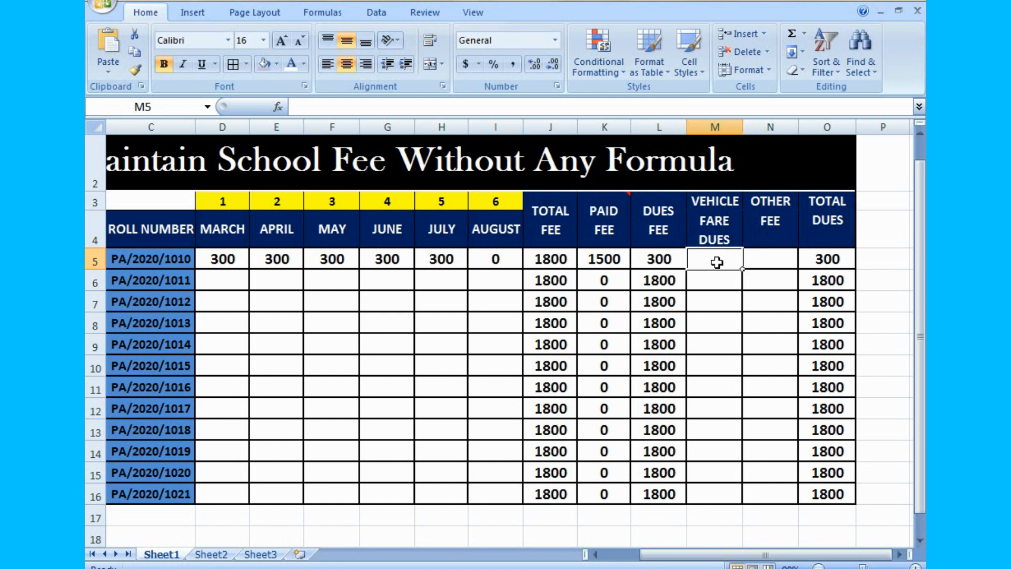
type("600")
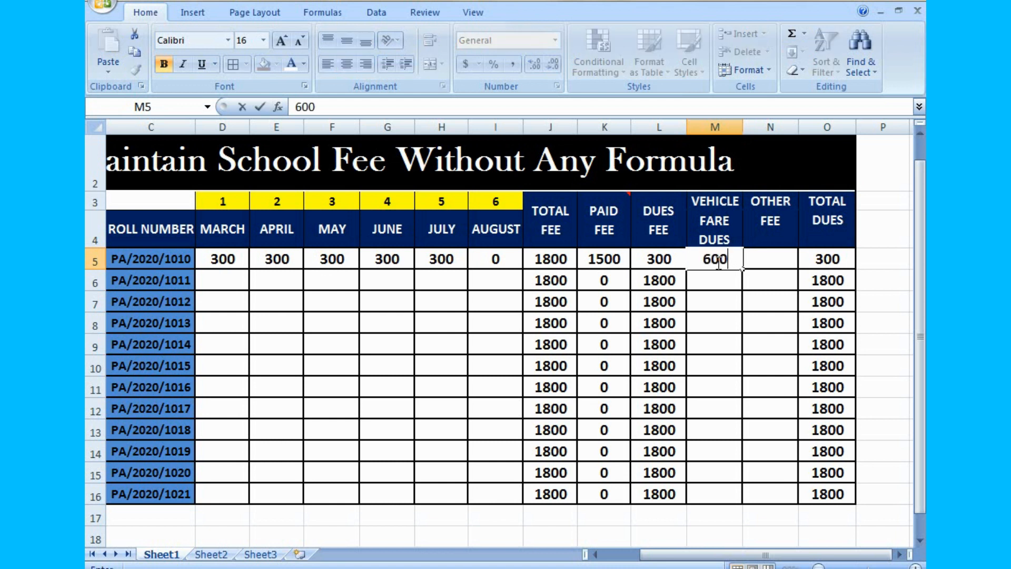
key("Return")
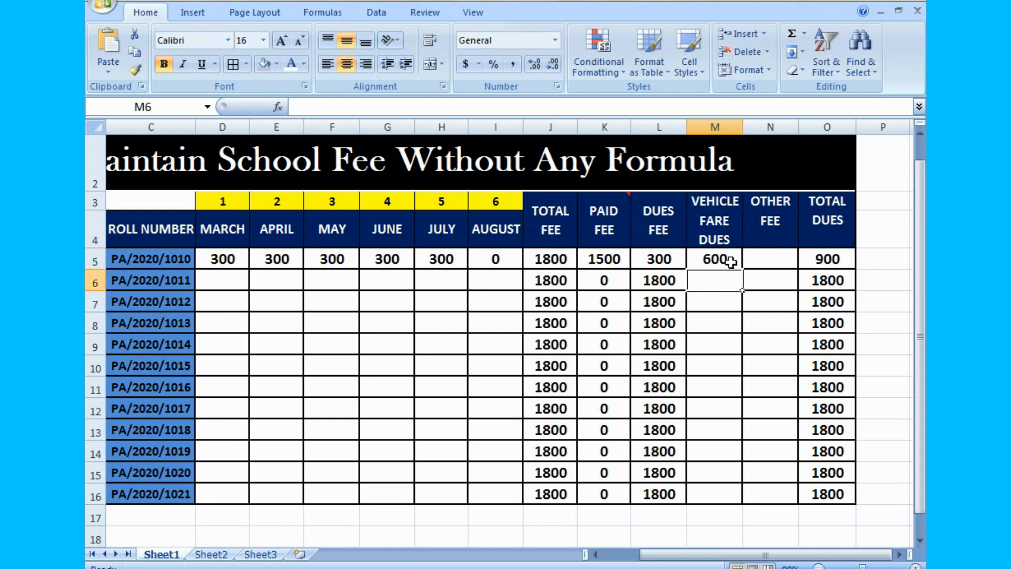
- Enter 200 as the first student's Other Fee in N5 and check the Total Dues in O5
left_click(767, 263)
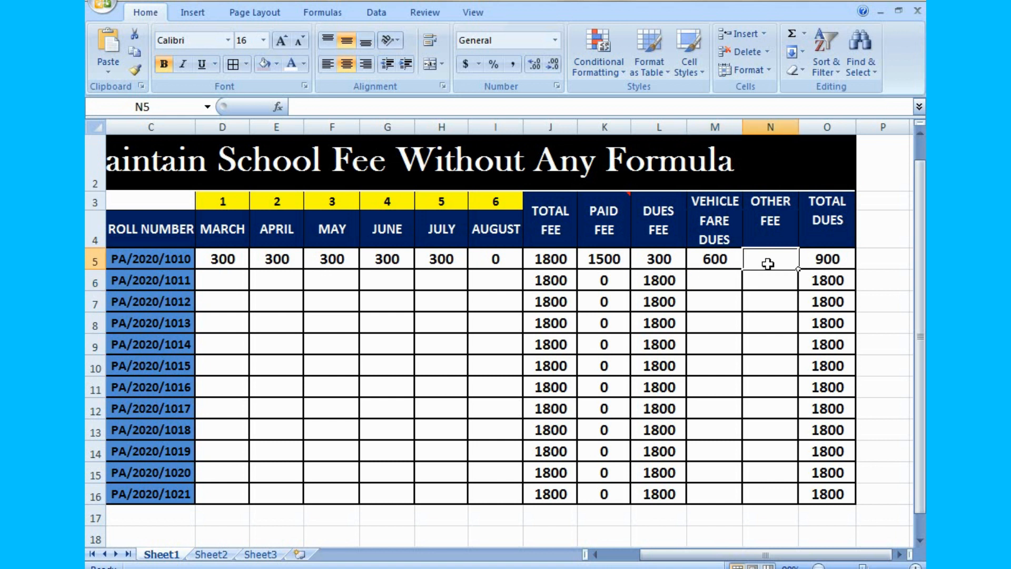
type("2")
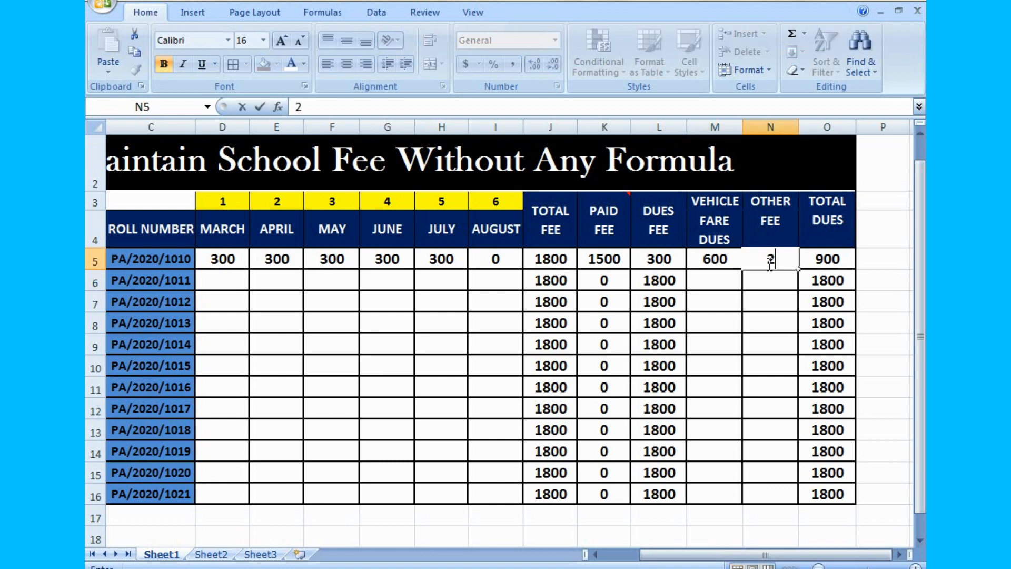
type("00")
key("Return")
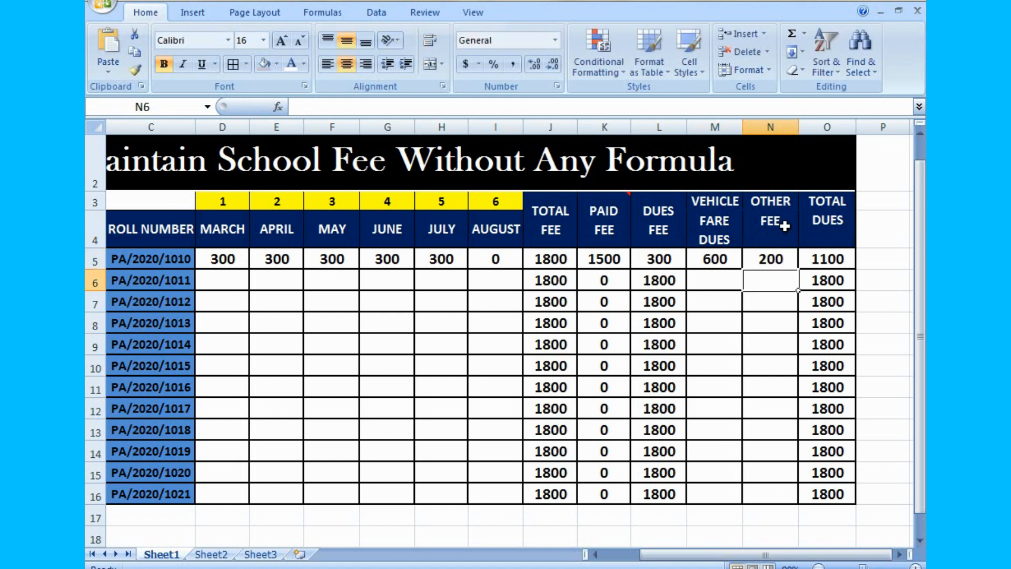
left_click(834, 261)
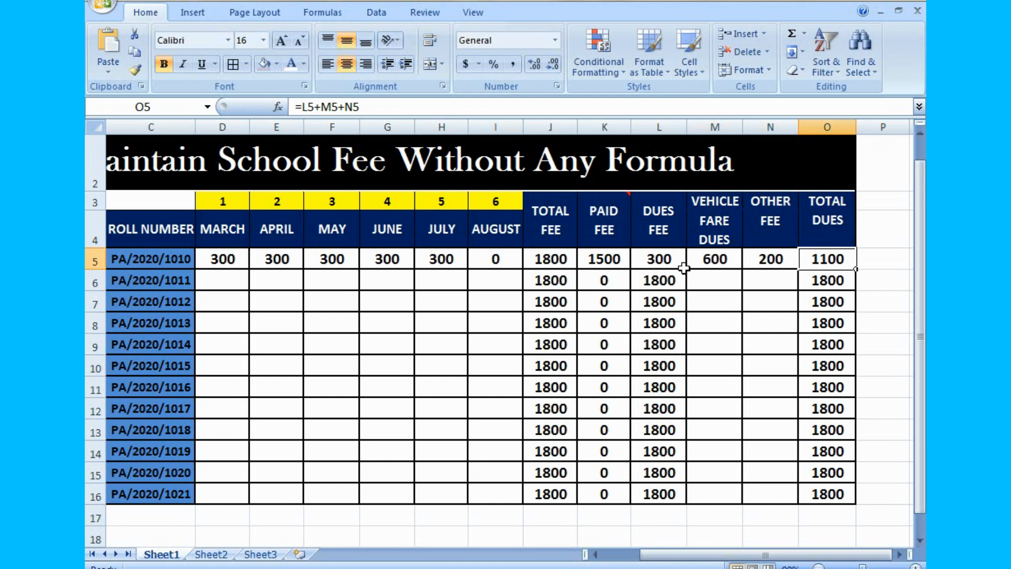
- Enter 300 as the second student's payments for March, April and May in D6 to F6
left_click(221, 263)
left_click(227, 280)
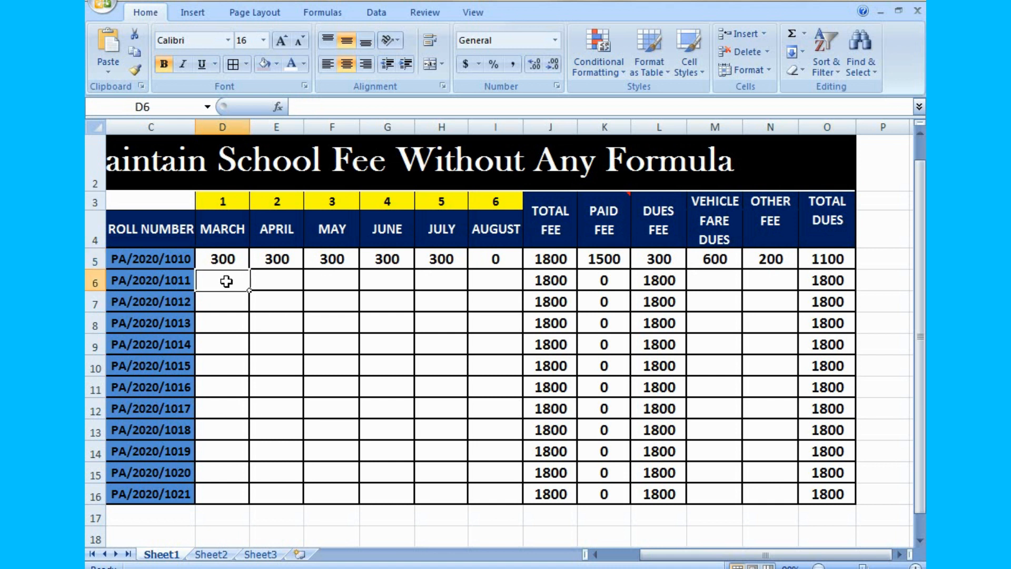
type("3")
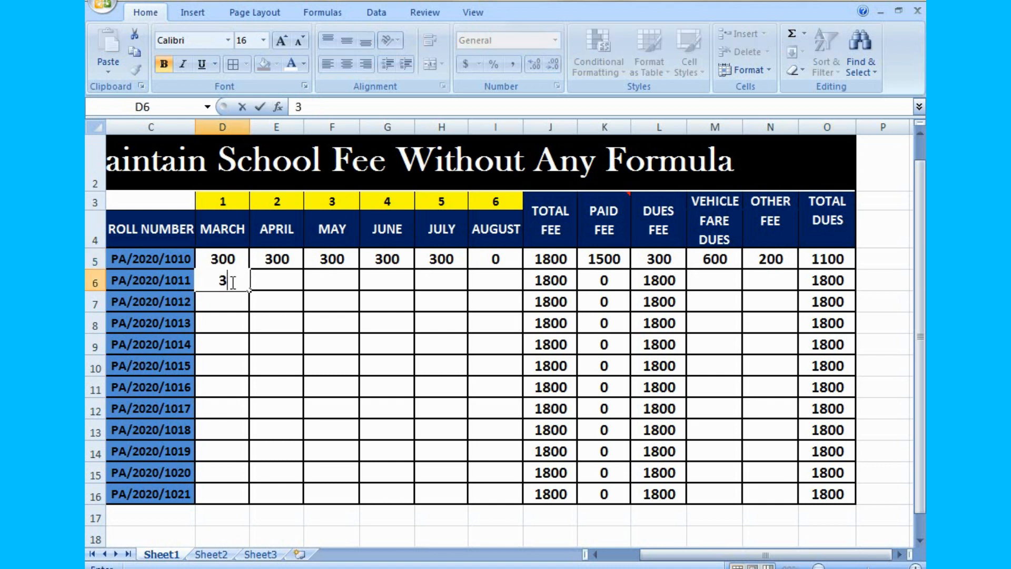
type("00")
left_click(270, 281)
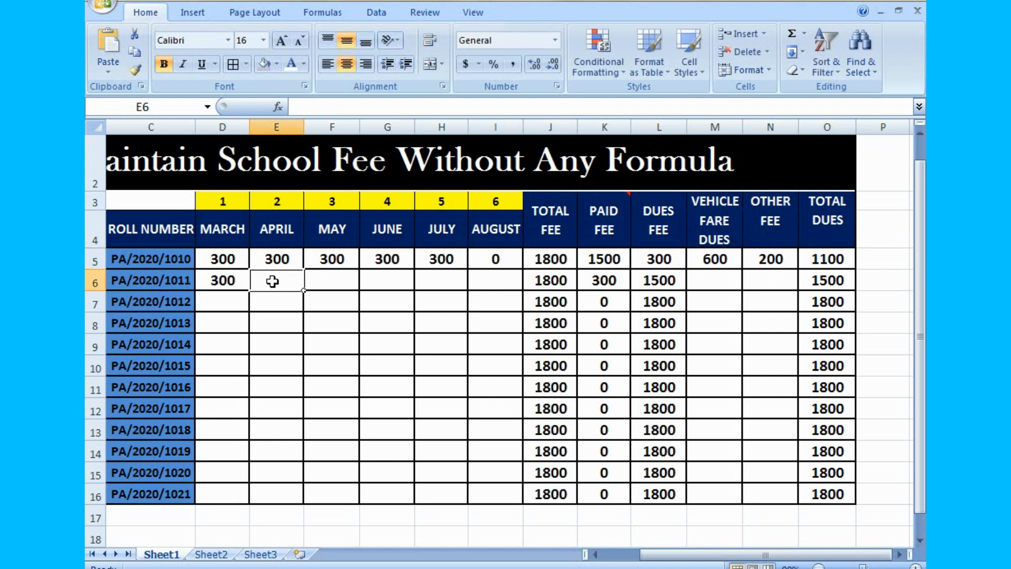
type("300")
left_click(316, 283)
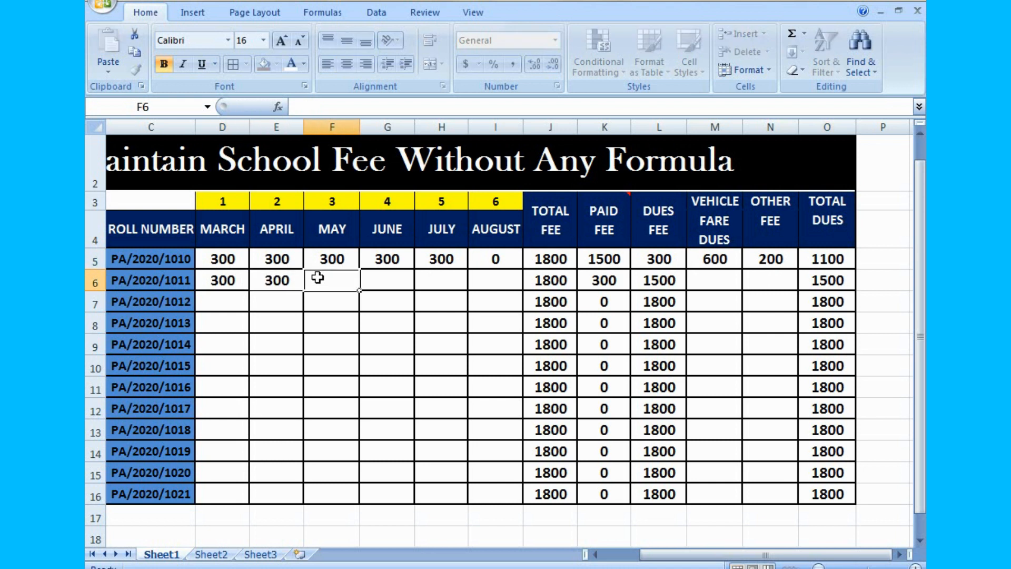
type("300")
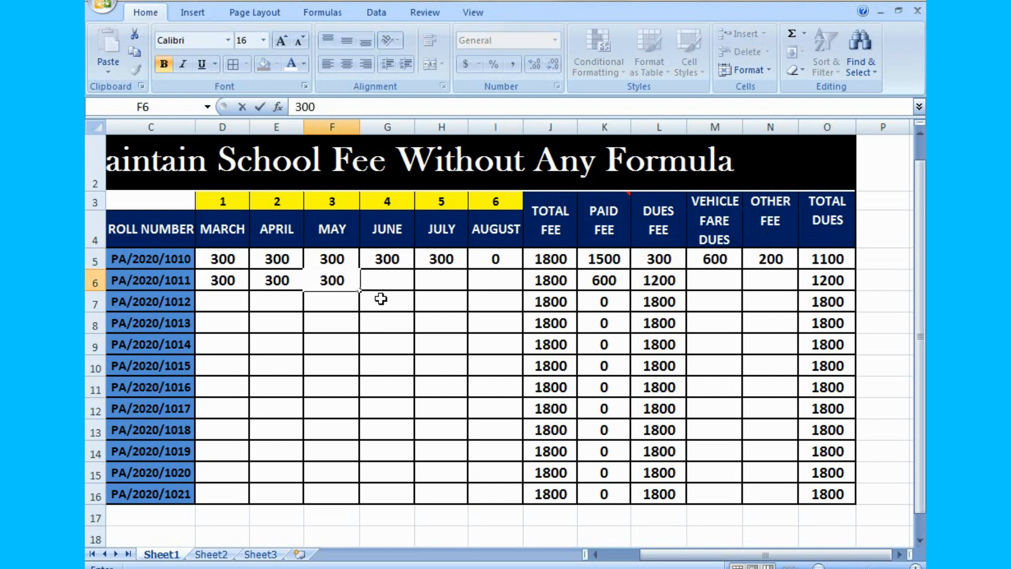
left_click(390, 283)
- Fill the 300 payments down to row 16, for March to May from D6:F6 and for June from G5
left_click_drag(225, 281, 346, 499)
left_click(398, 434)
left_click(403, 258)
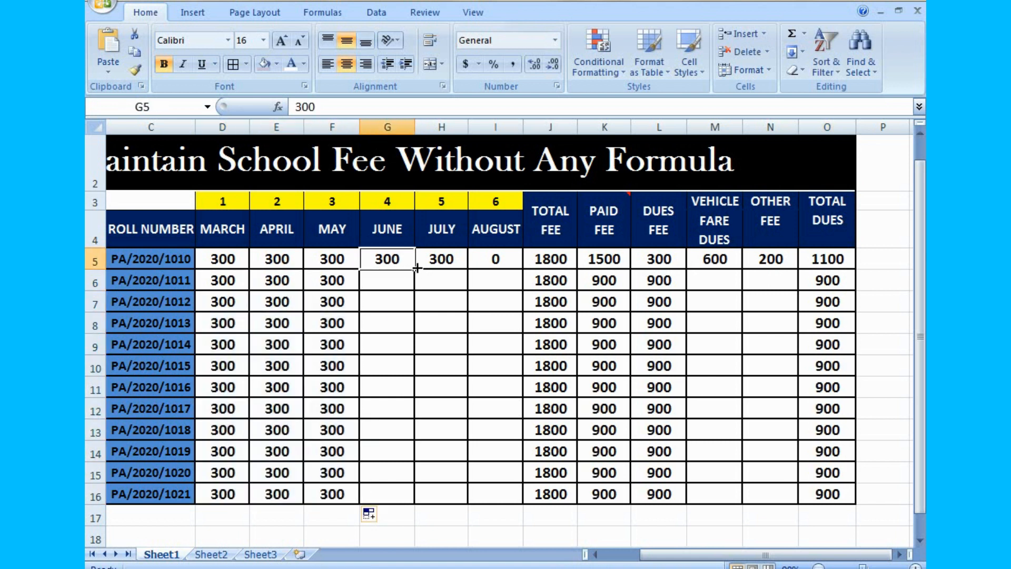
left_click_drag(414, 269, 404, 496)
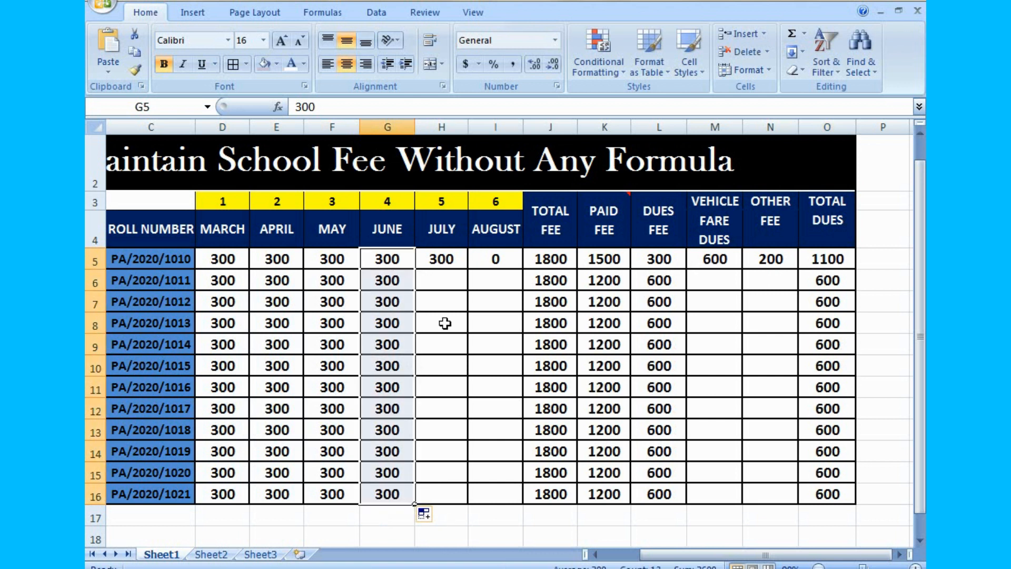
left_click(446, 320)
- Enter 0 as the second student's payments for July and August in H6 and I6
left_click(446, 281)
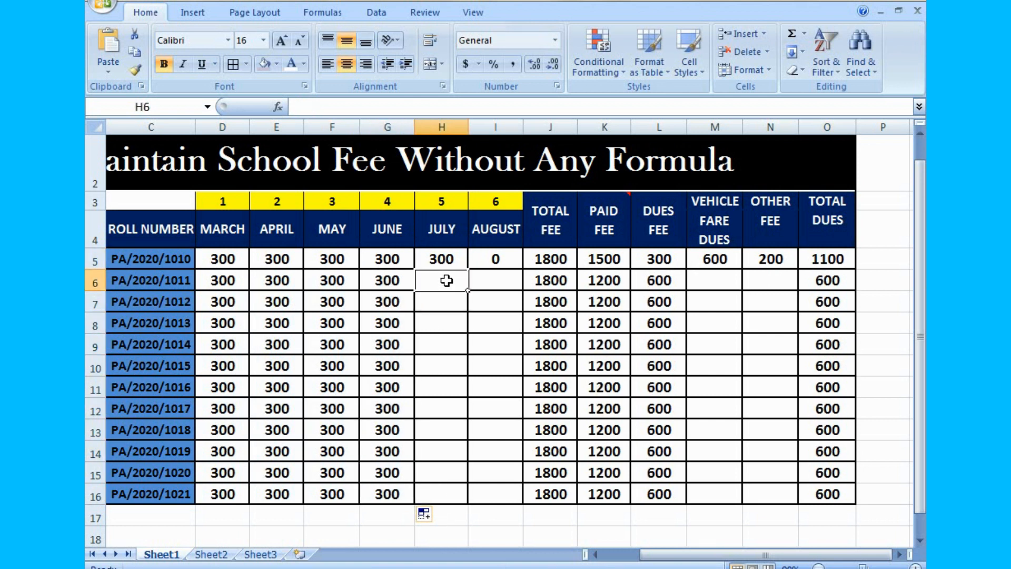
key("Right")
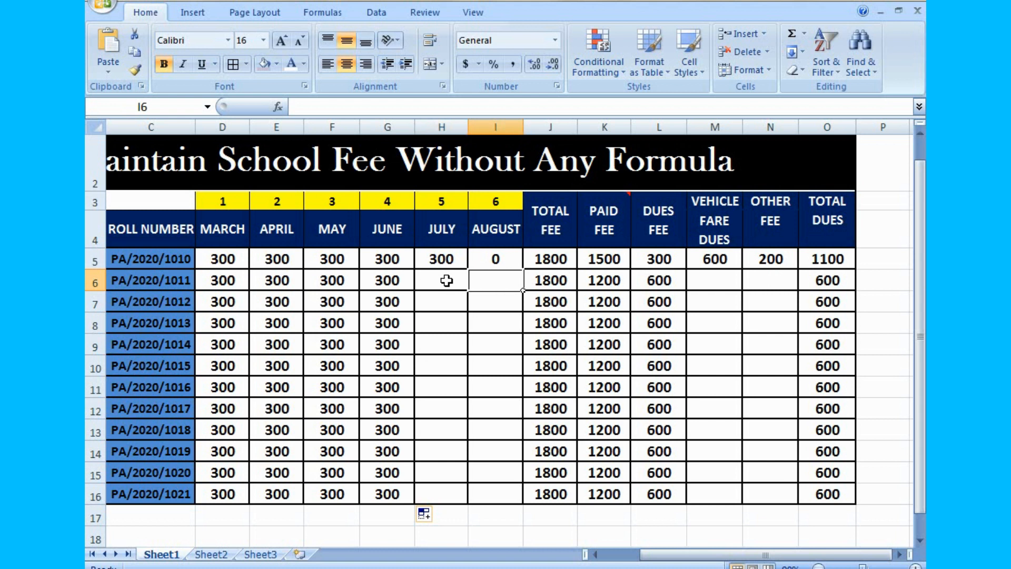
type("0")
left_click(446, 281)
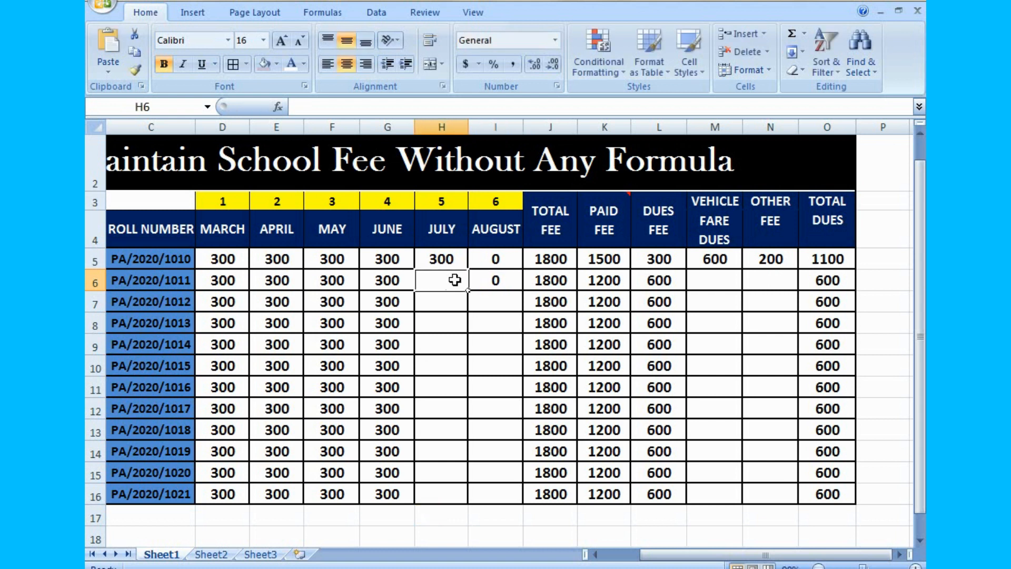
type("0")
left_click(499, 353)
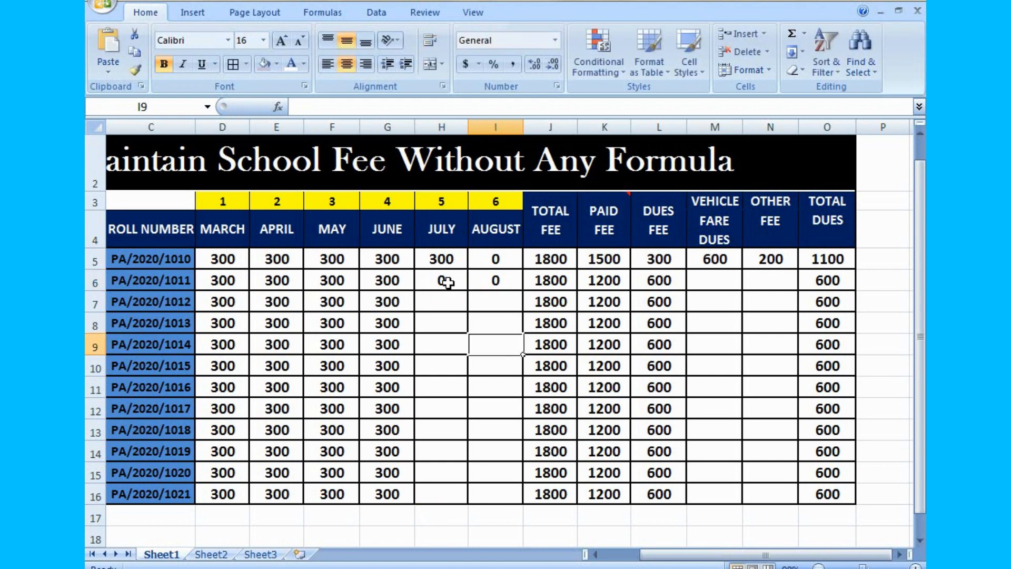
- Enter 300 as the third student's payments for July and August in H7 and I7, and check the Dues Fee in L7
left_click(448, 301)
type("300")
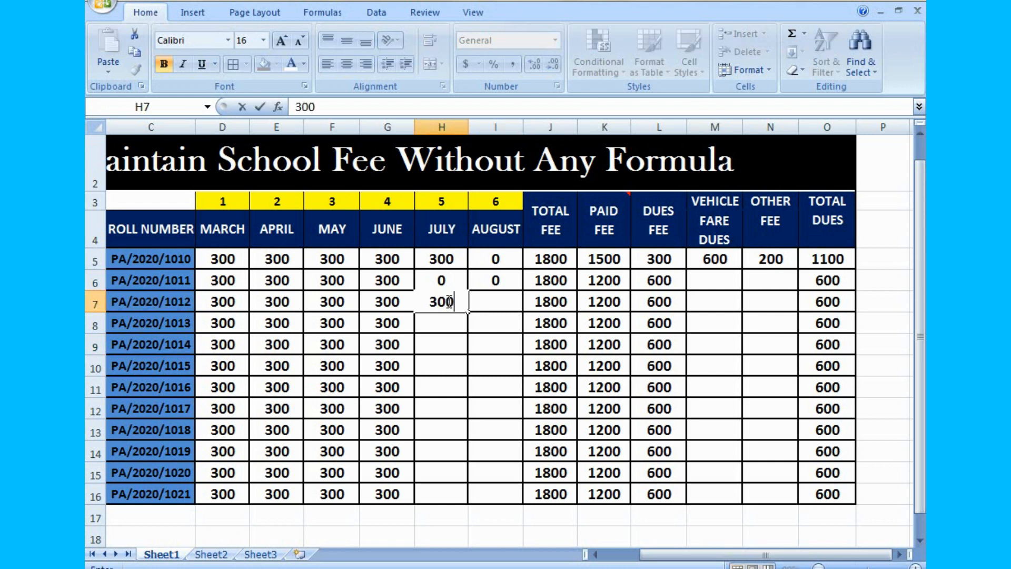
key("Tab")
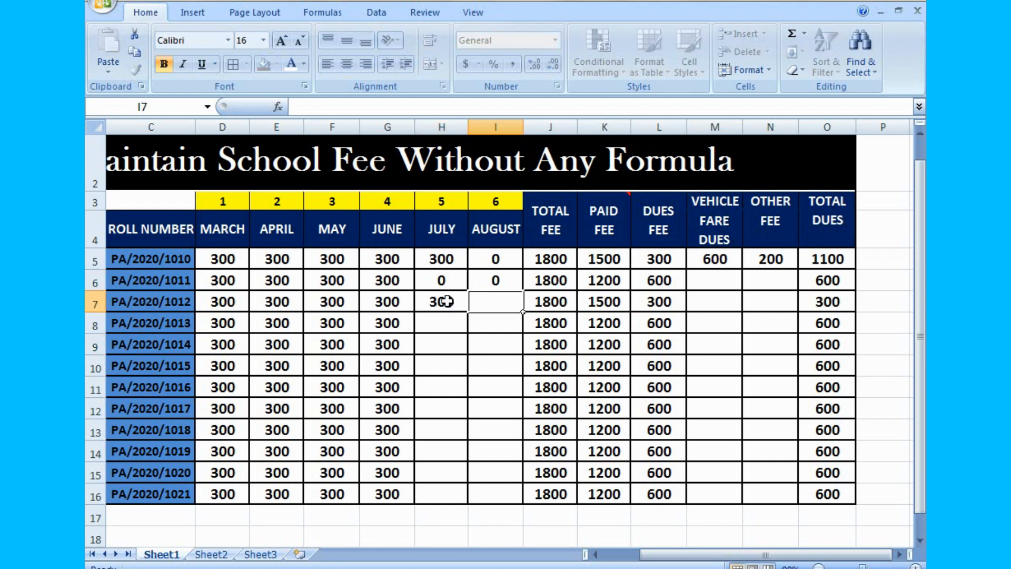
type("300")
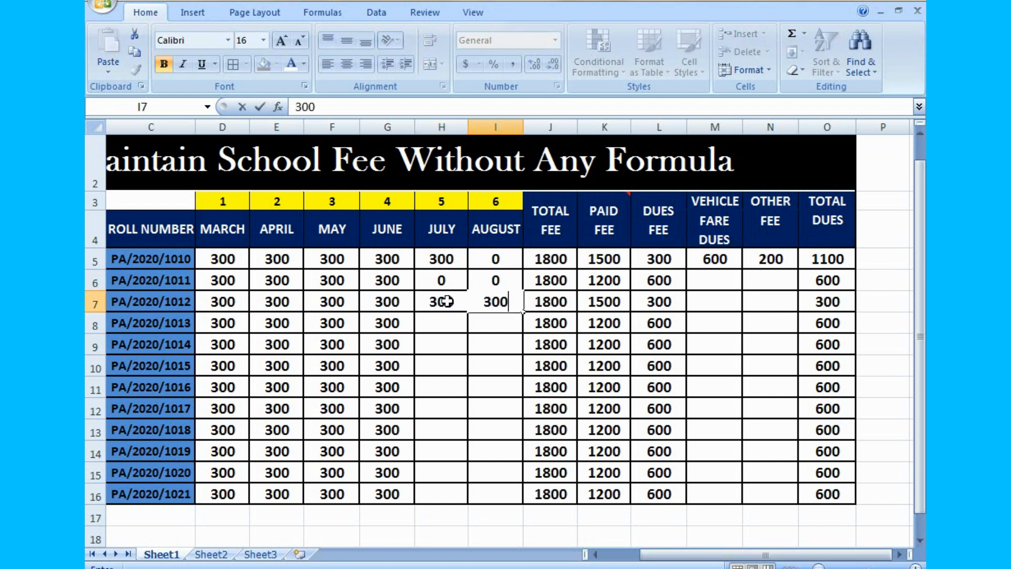
left_click(655, 324)
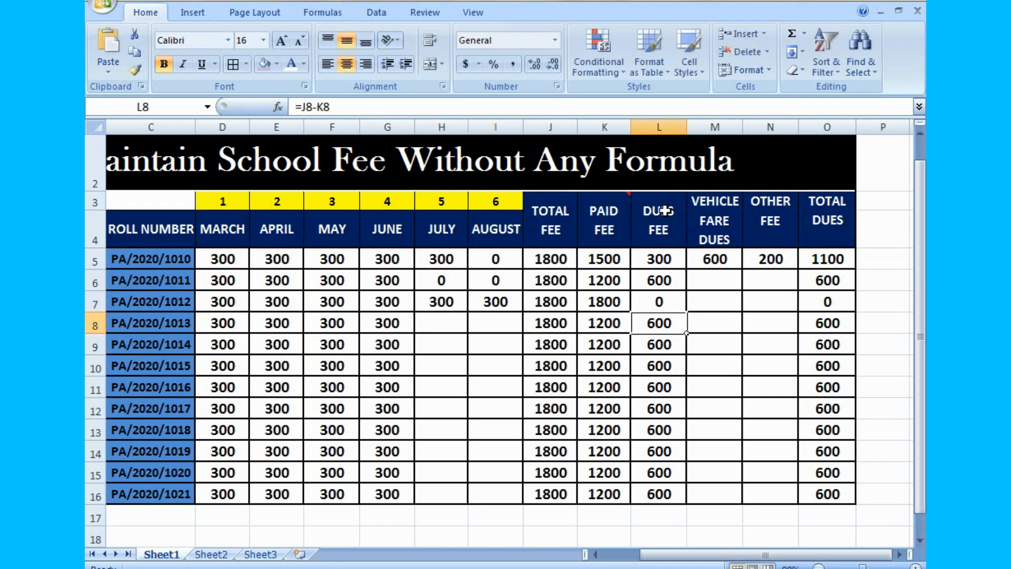
left_click(669, 304)
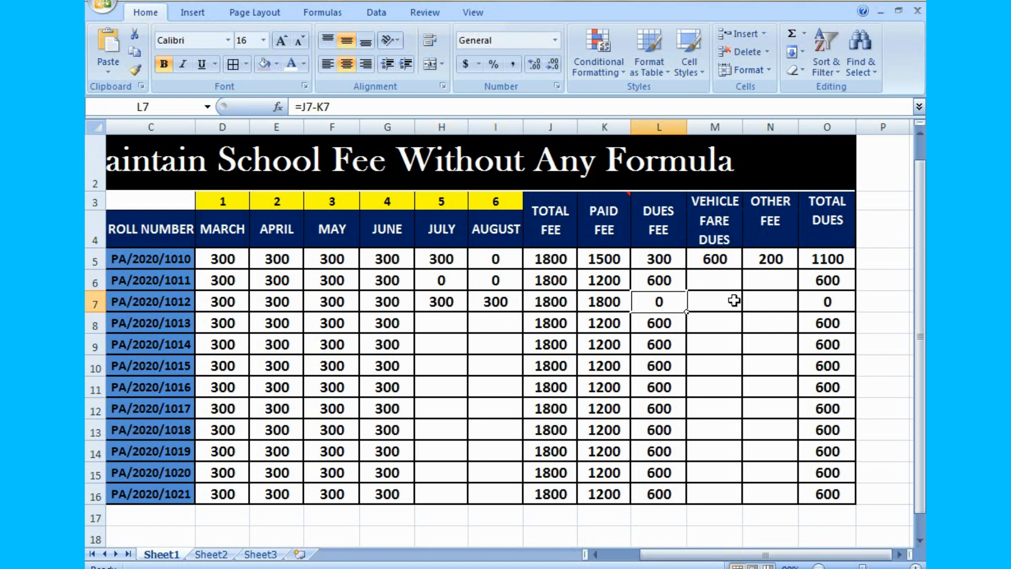
- Enter 0 as the second student's Vehicle Fare Dues and Other Fee in M6 and N6
left_click(720, 284)
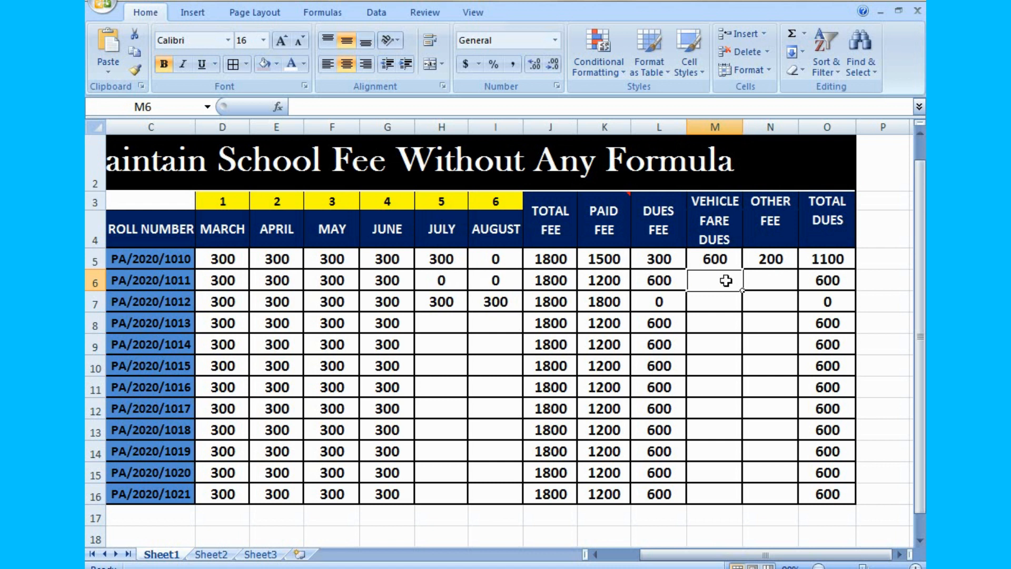
type("0")
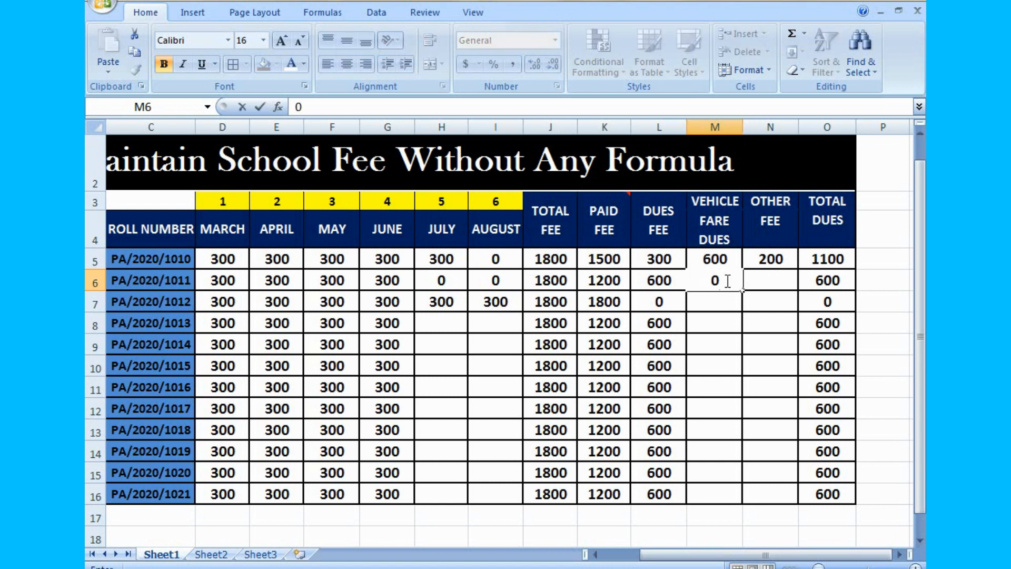
key("Tab")
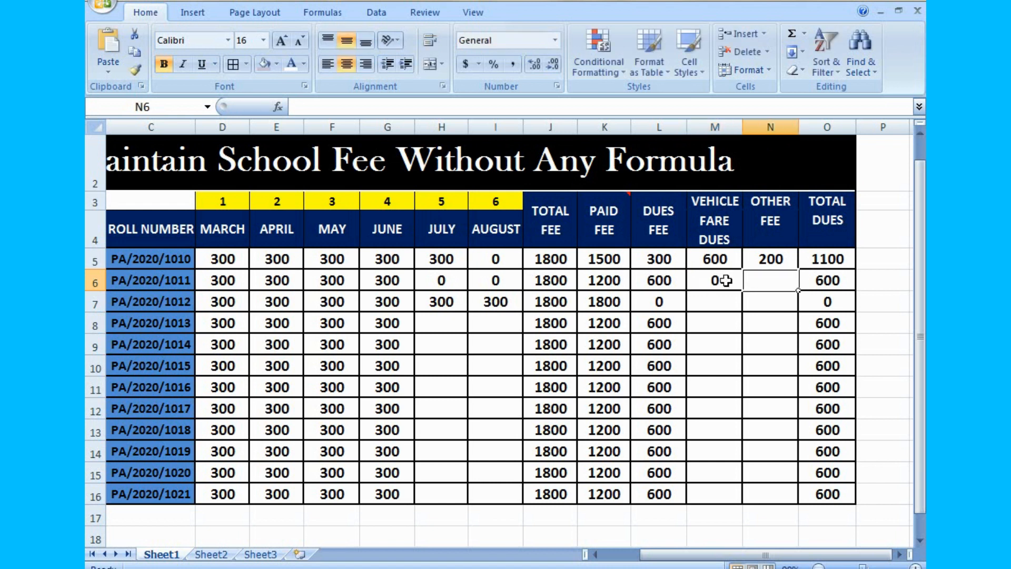
type("0")
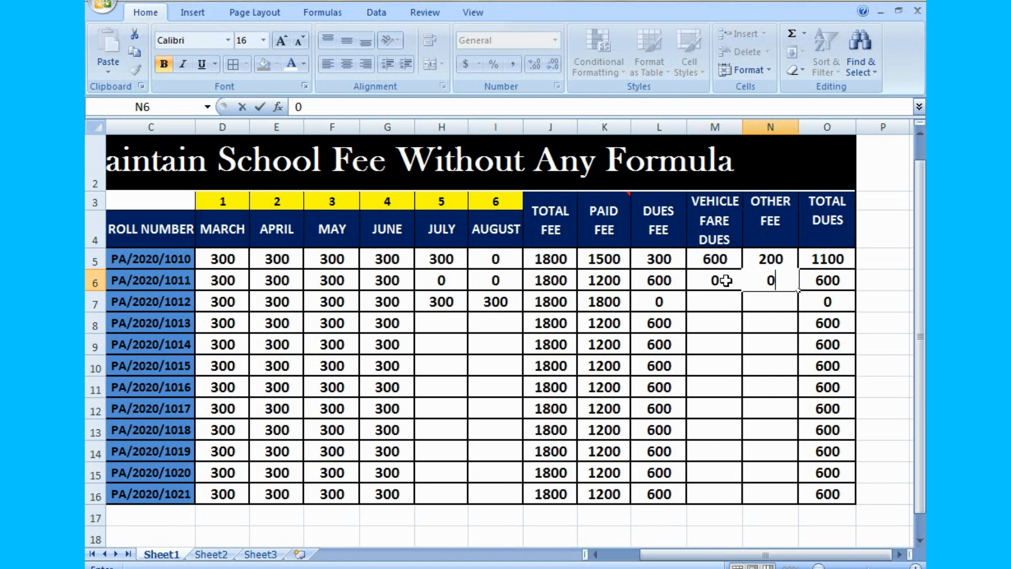
left_click(826, 302)
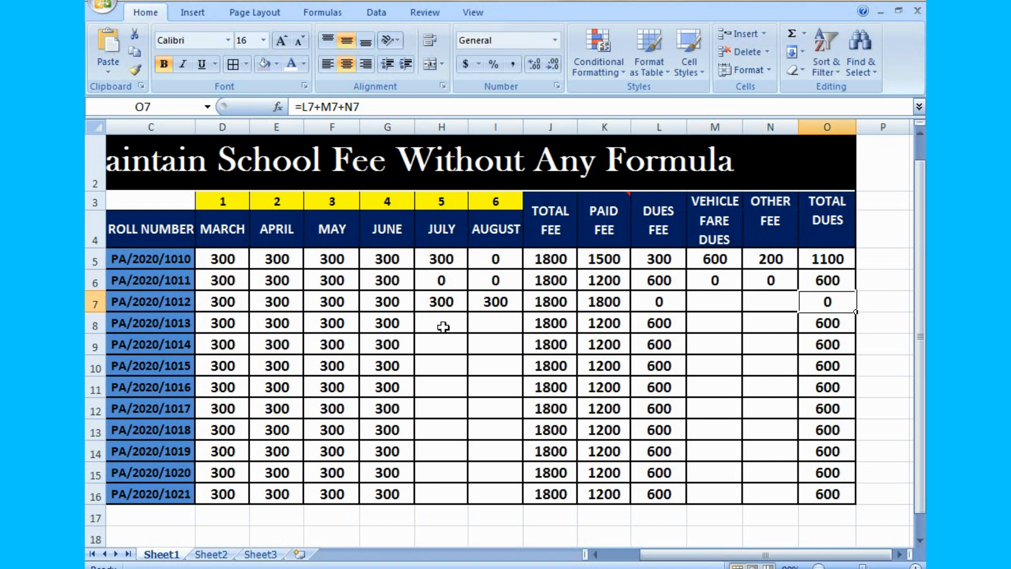
- Fill the zero Vehicle Fare Dues and Other Fee values from M6:N6 down to row 16
left_click(715, 299)
left_click(718, 282)
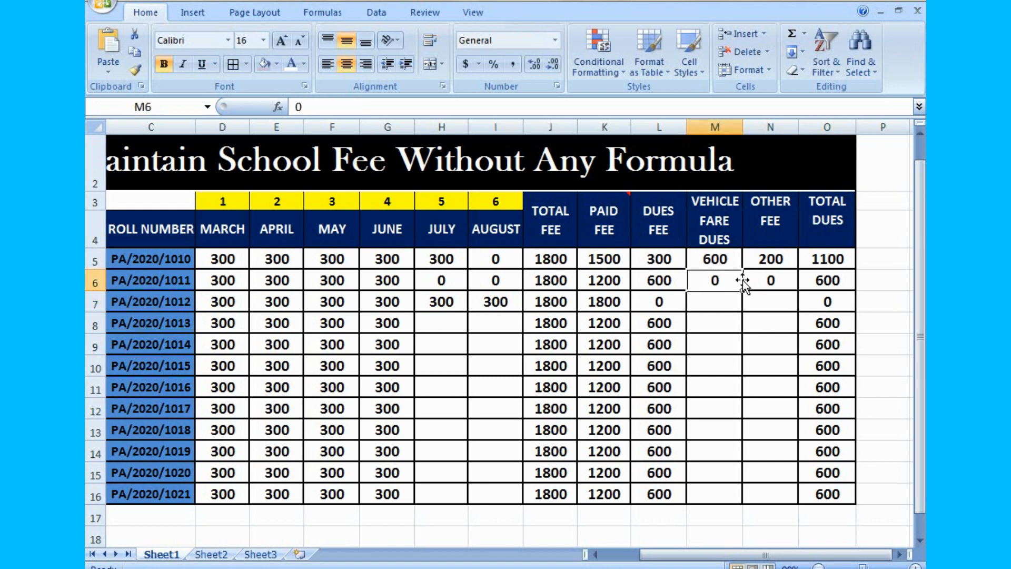
left_click_drag(714, 279, 790, 495)
left_click(787, 536)
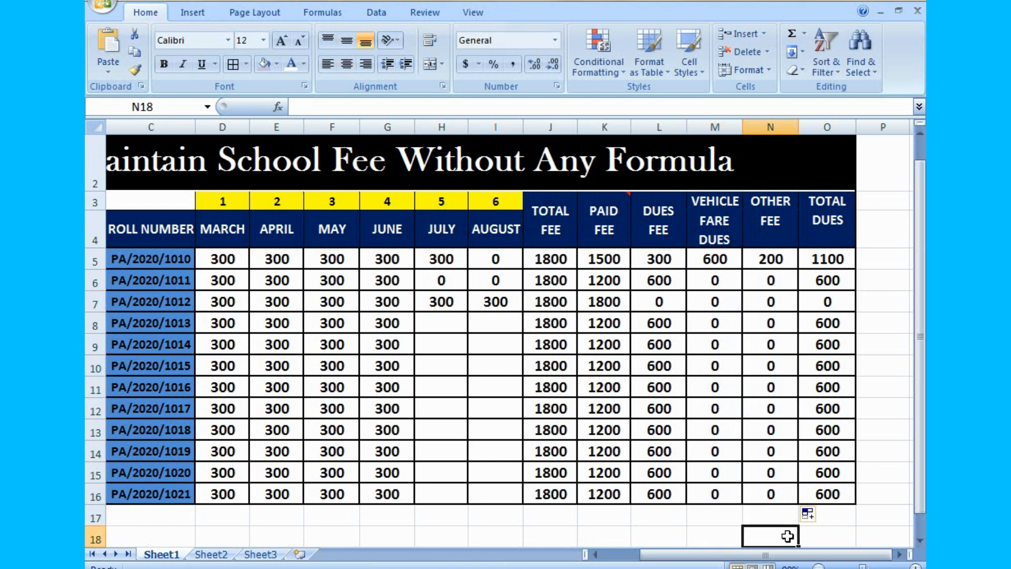
- Fill the July payment of 300 from H7 down to H16
left_click(438, 329)
left_click(451, 301)
left_click_drag(468, 312, 457, 496)
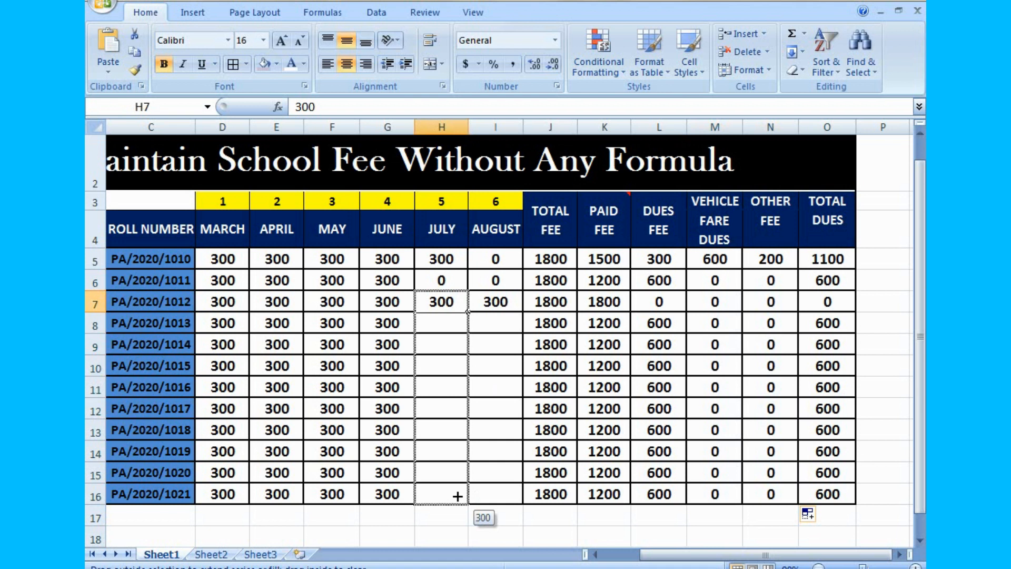
left_click_drag(457, 496, 457, 496)
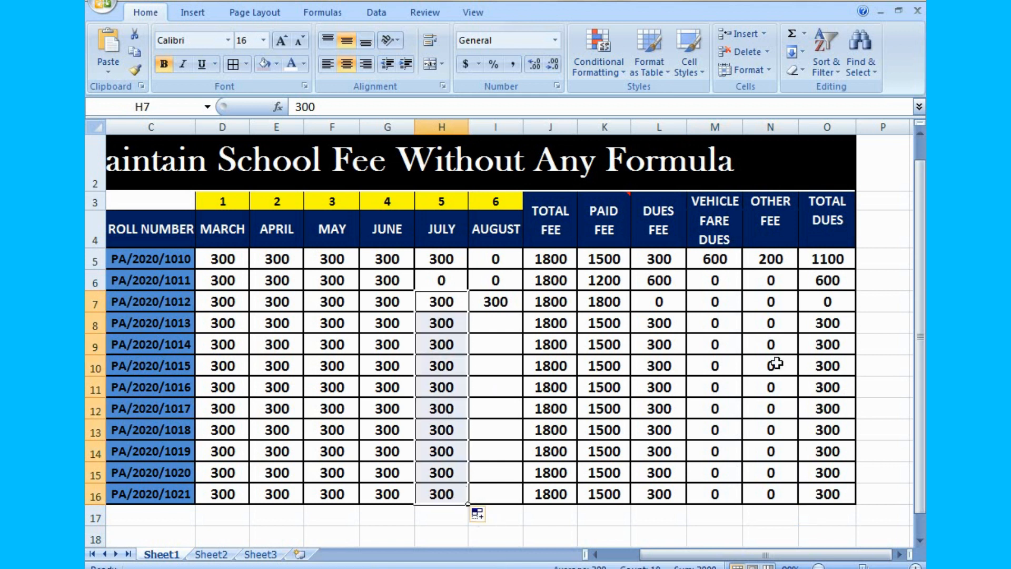
- Examine the July and August payments, Paid Fee and Dues Fee of the fourth student in row 8
left_click(452, 327)
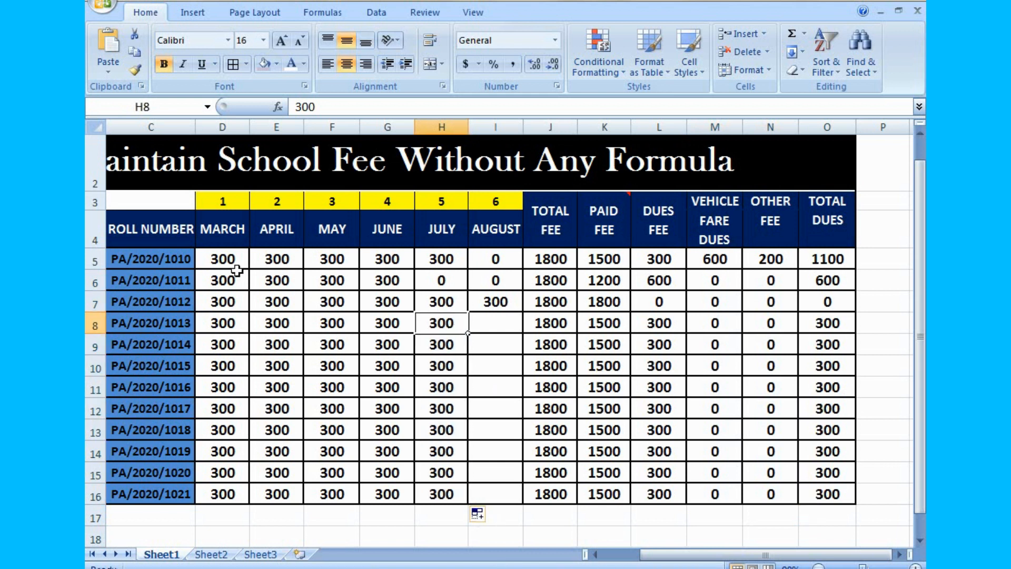
left_click(505, 322)
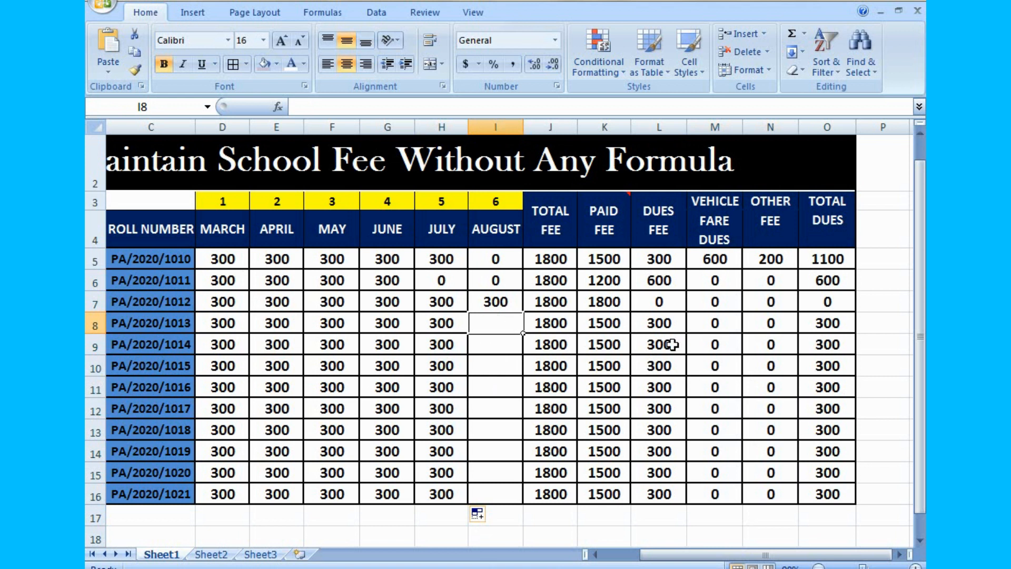
left_click(596, 228)
left_click(604, 323)
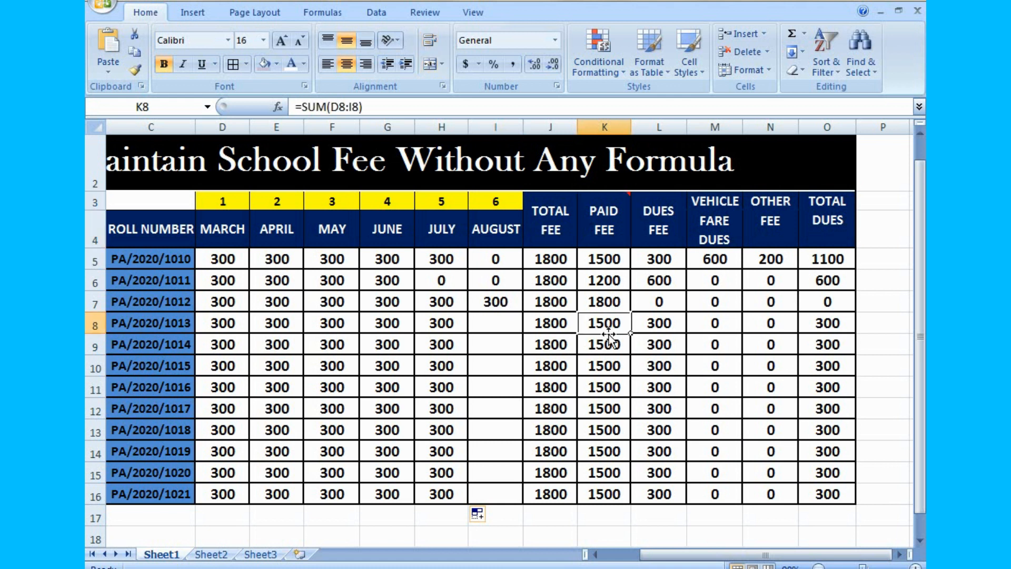
left_click(614, 358)
left_click(610, 394)
left_click(672, 329)
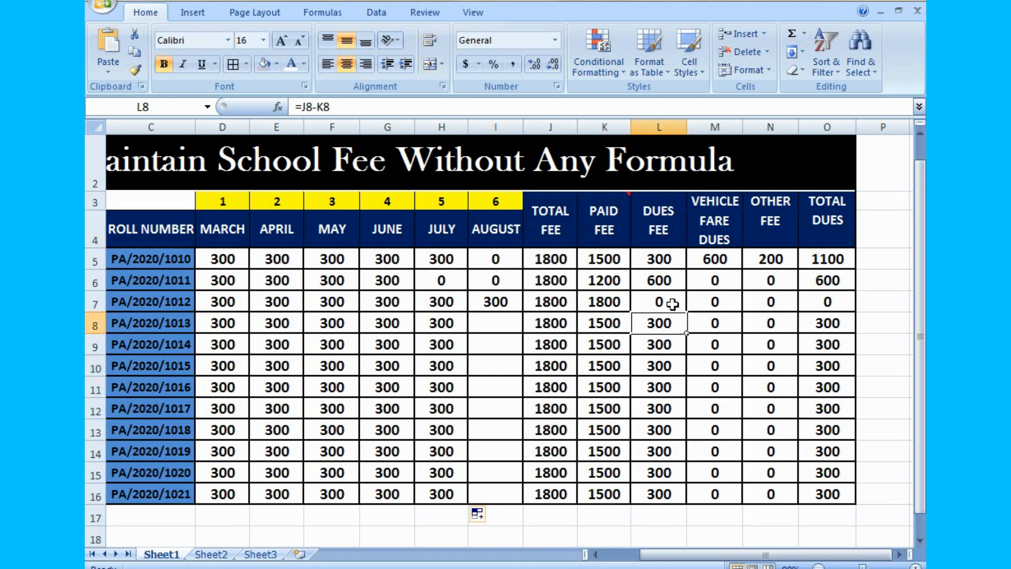
- Enter 0 as the fourth student's August payment in I8
left_click(498, 327)
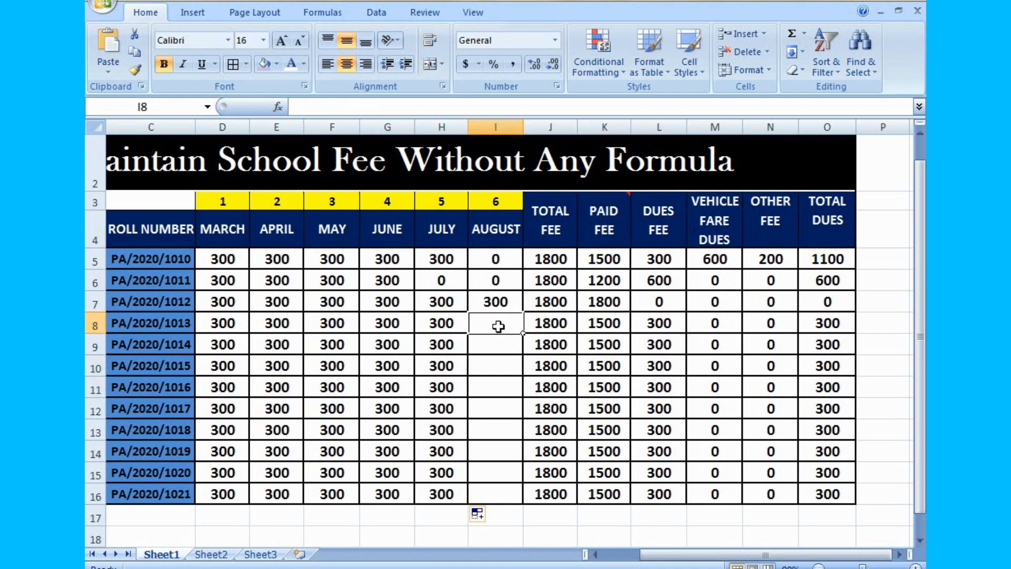
type("0")
key("Down")
key("Right")
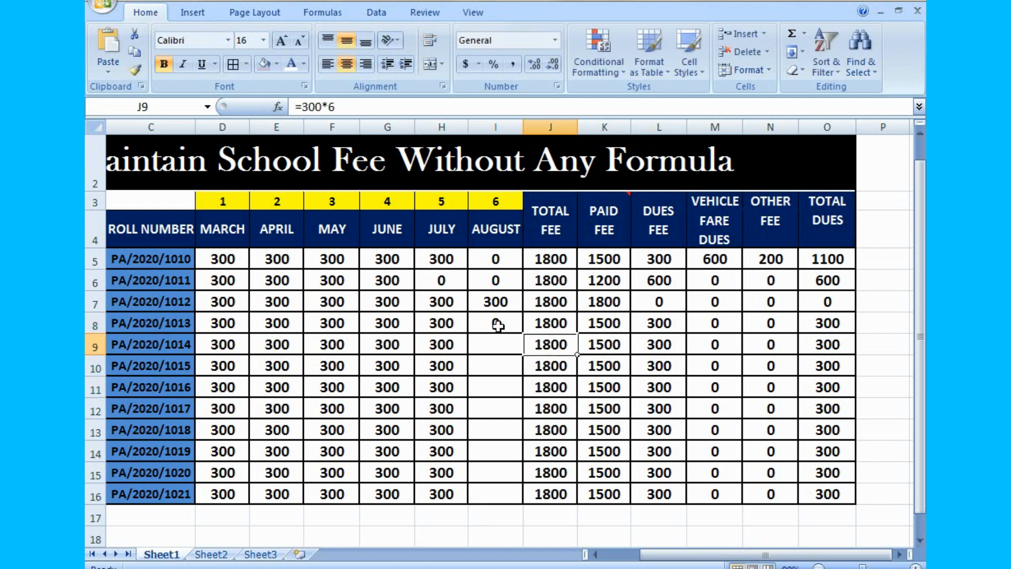
- Enter 0 as the August payment for the remaining students in I9:I16
key("Left")
type("0")
key("Return")
type("0")
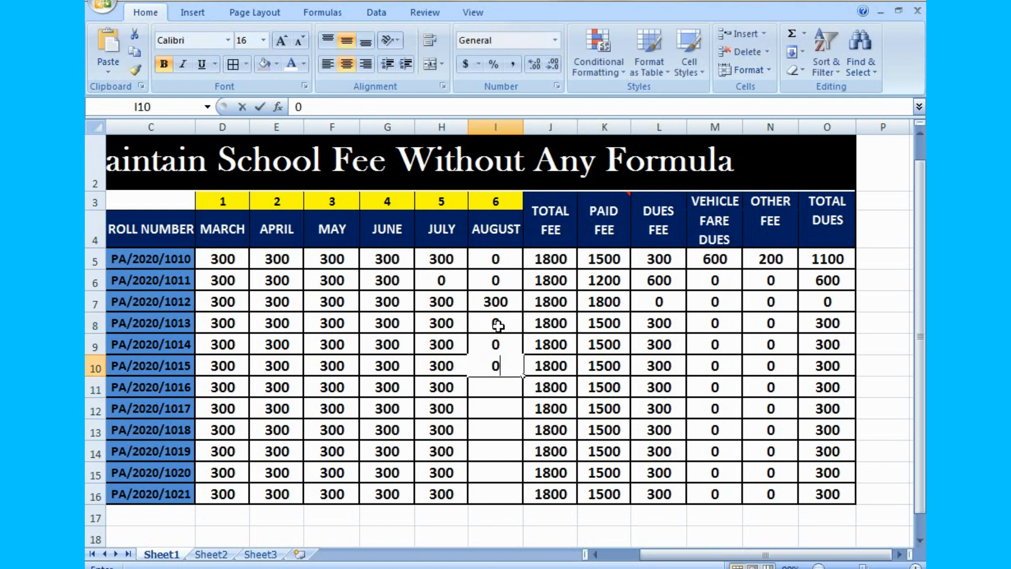
key("Return")
type("0")
key("Return")
type("0")
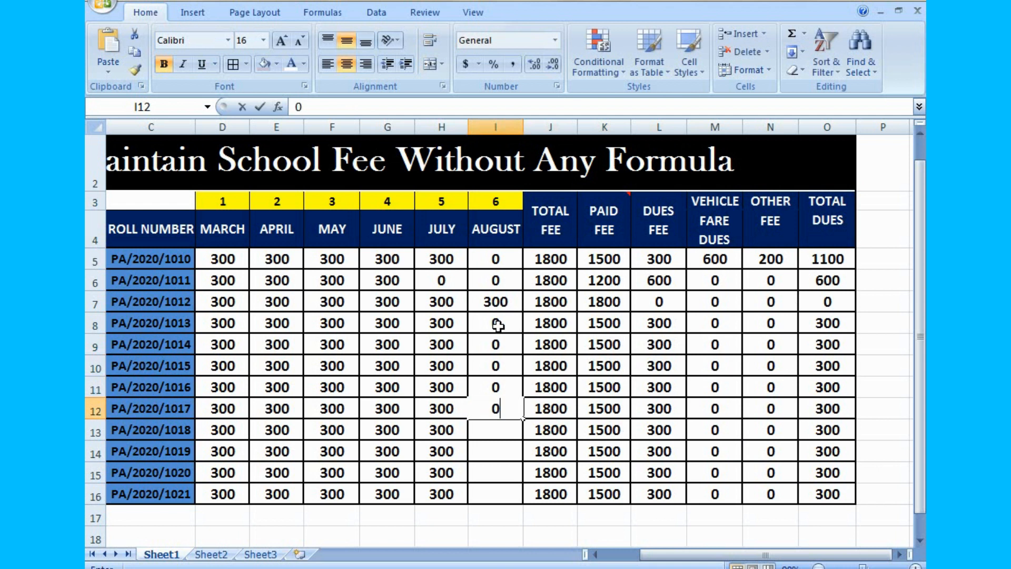
key("Return")
type("0")
key("Return")
type("0")
key("Return")
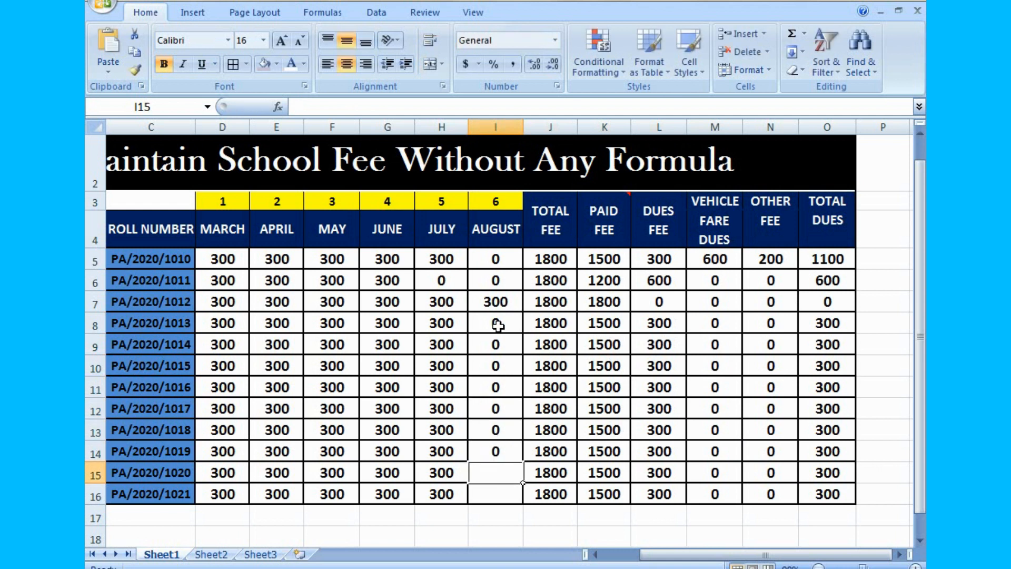
type("0")
key("Return")
type("0")
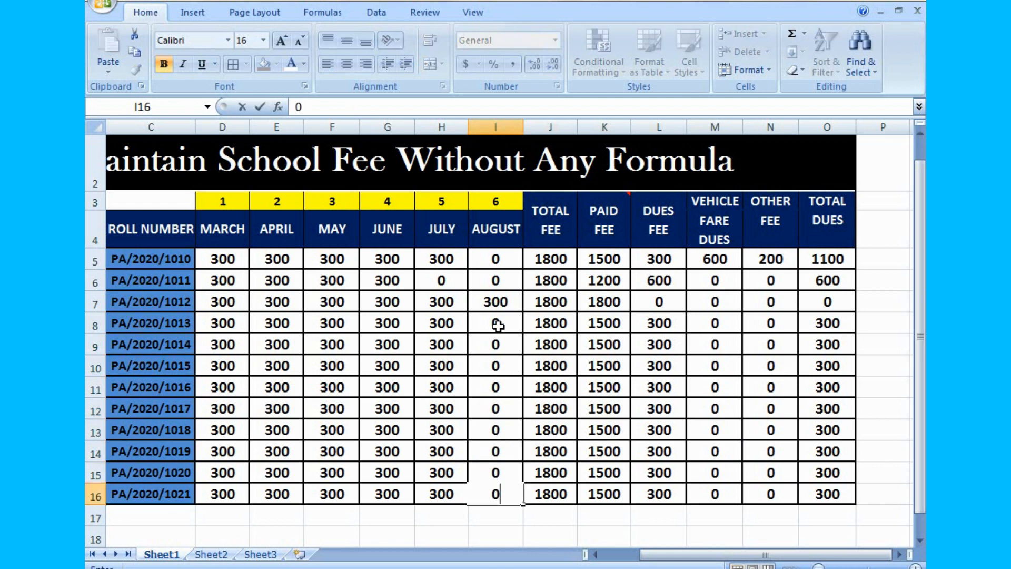
left_click(750, 515)
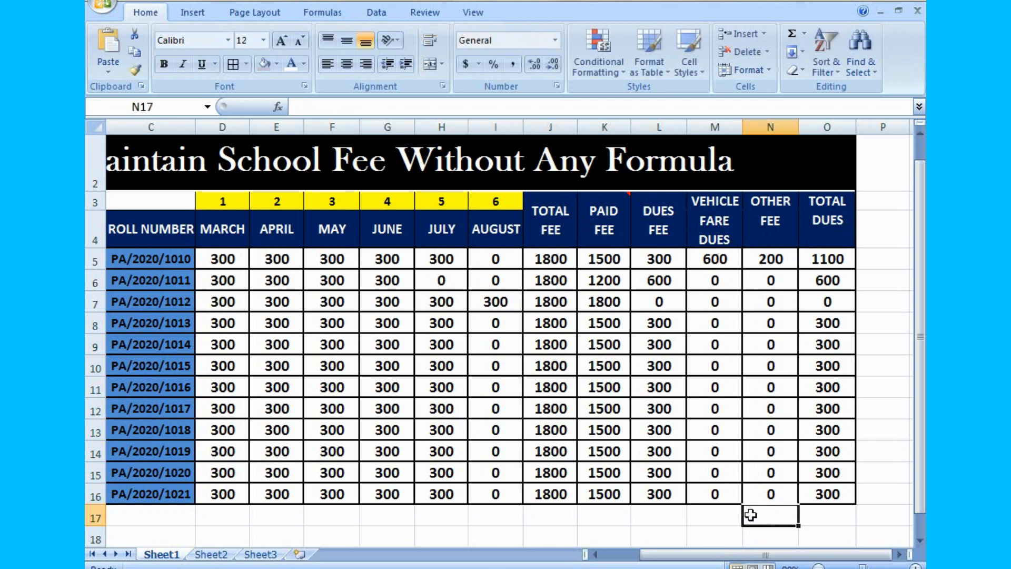
- Examine the whole fee sheet, including the Paid Fee, Vehicle Fare Dues and Other Fee columns
left_click(818, 567)
left_click(673, 468)
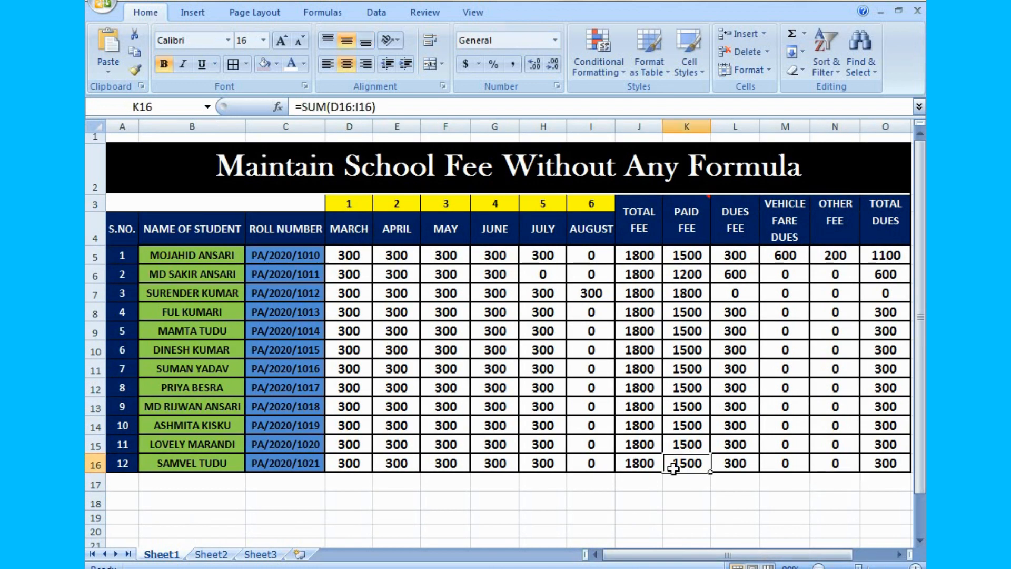
left_click(694, 500)
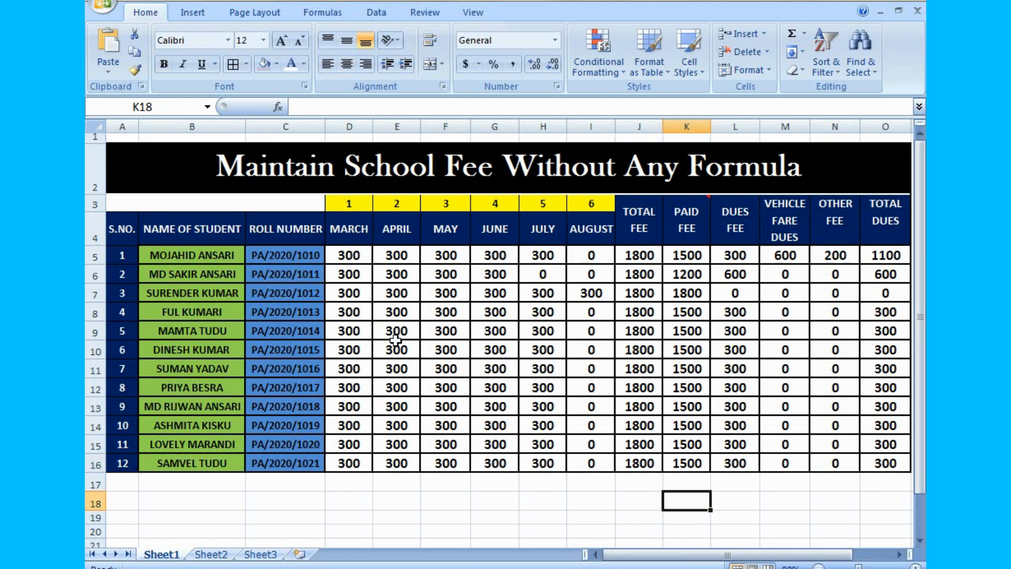
left_click(695, 389)
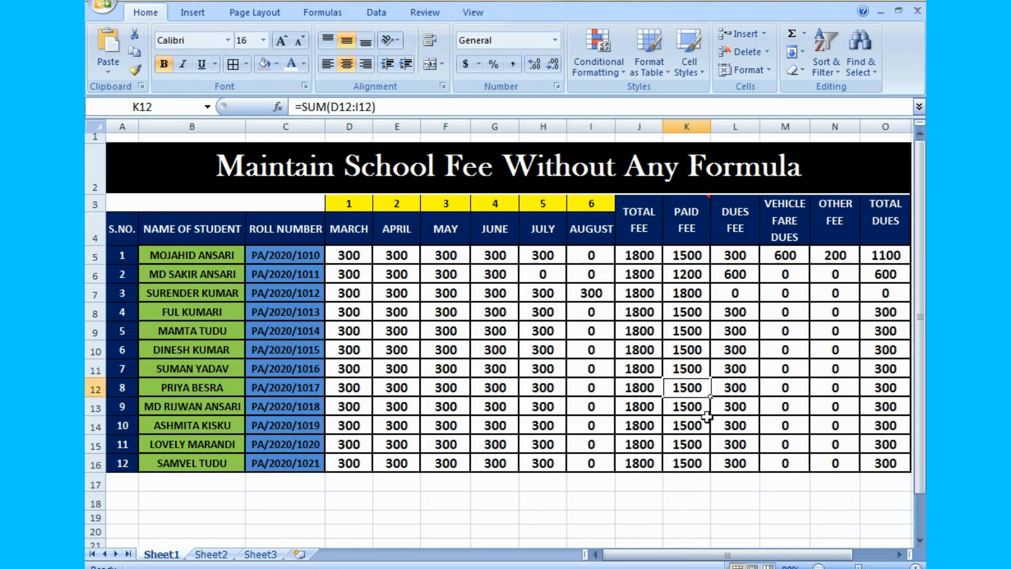
left_click(785, 438)
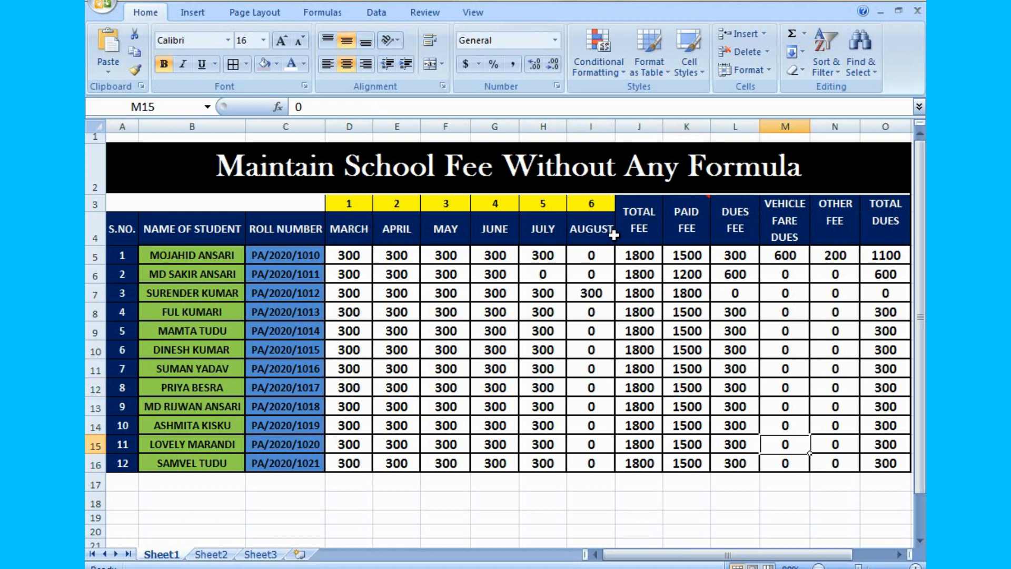
left_click(791, 205)
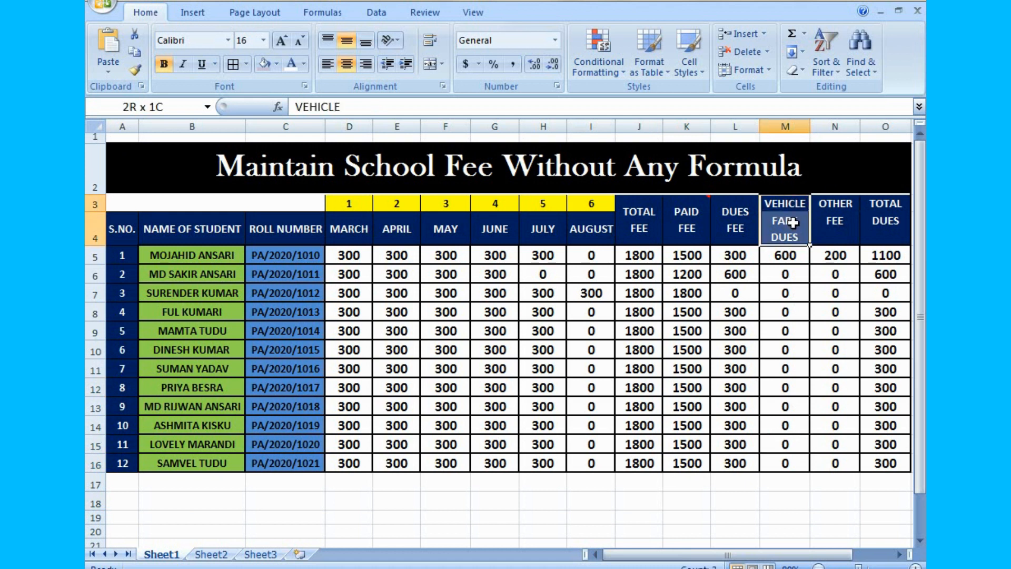
left_click(831, 220)
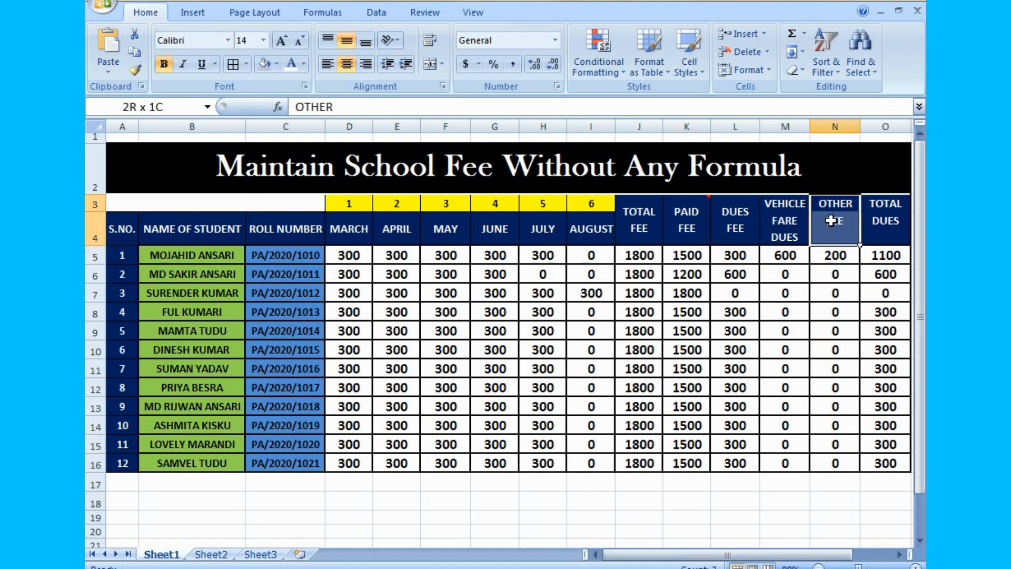
left_click(845, 278)
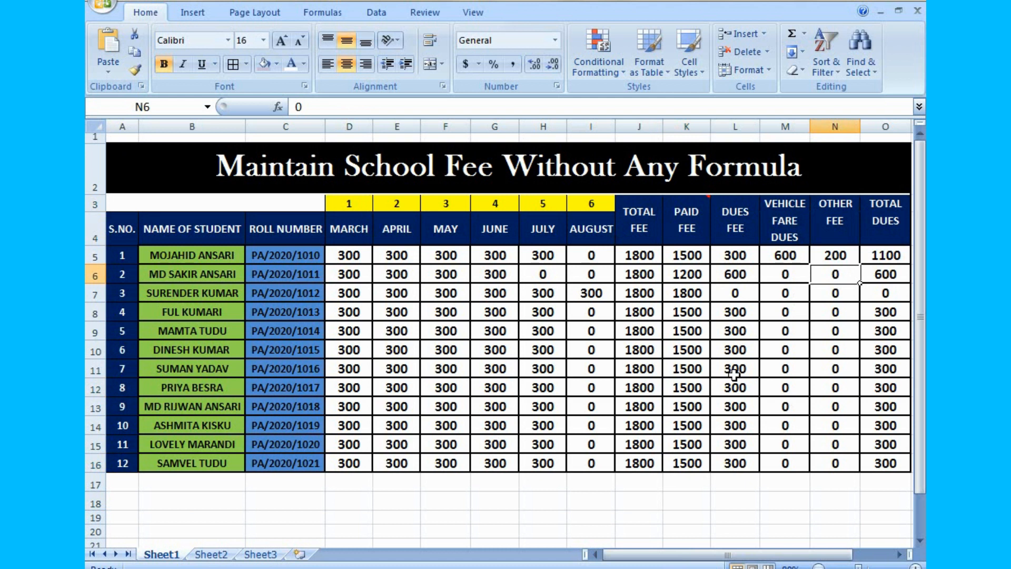
left_click(821, 448)
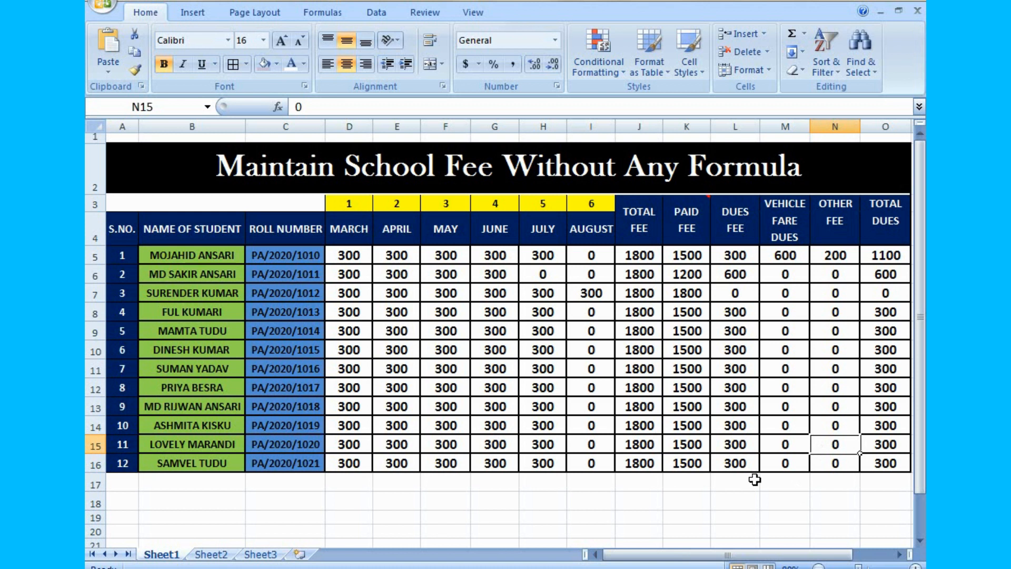
left_click(817, 501)
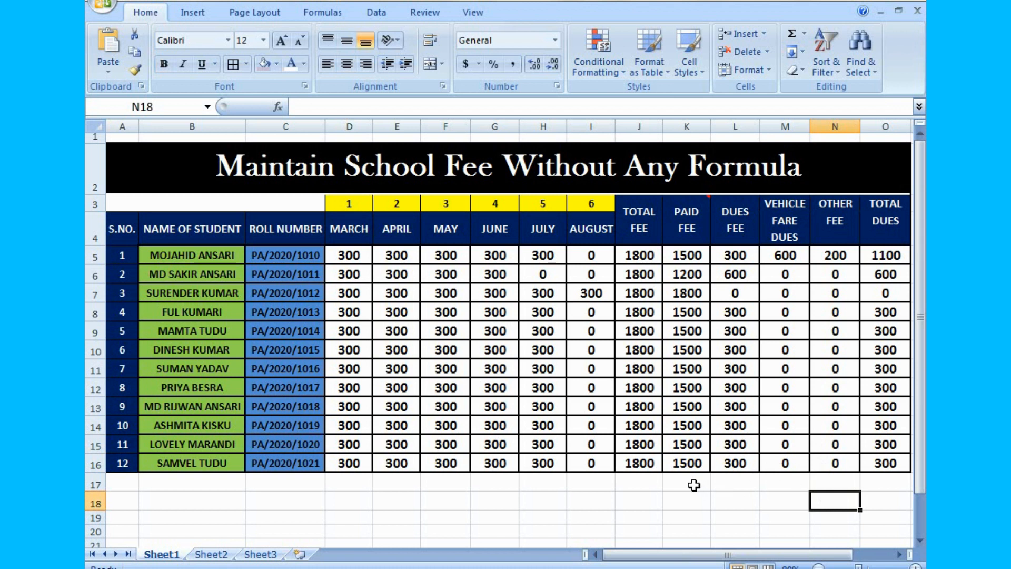
- Merge and centre J17:K17 below the table and label the merged cell TOTAL
left_click_drag(639, 485, 674, 483)
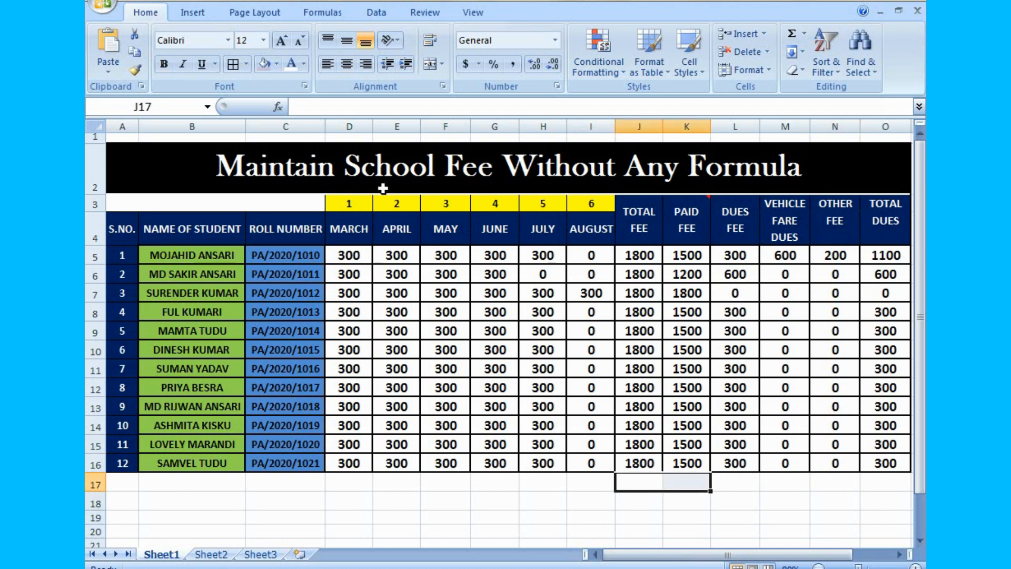
left_click(430, 64)
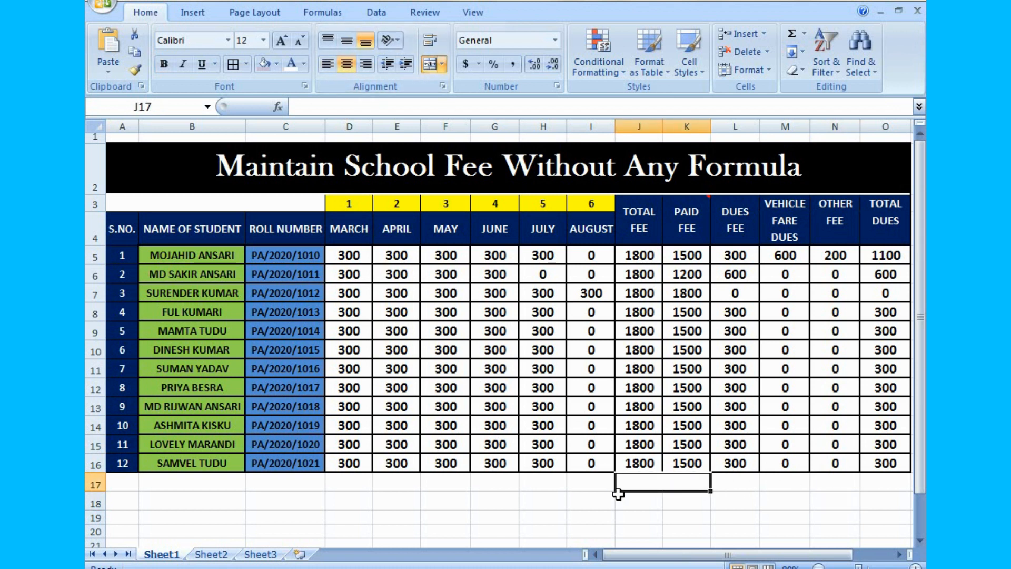
type("TO")
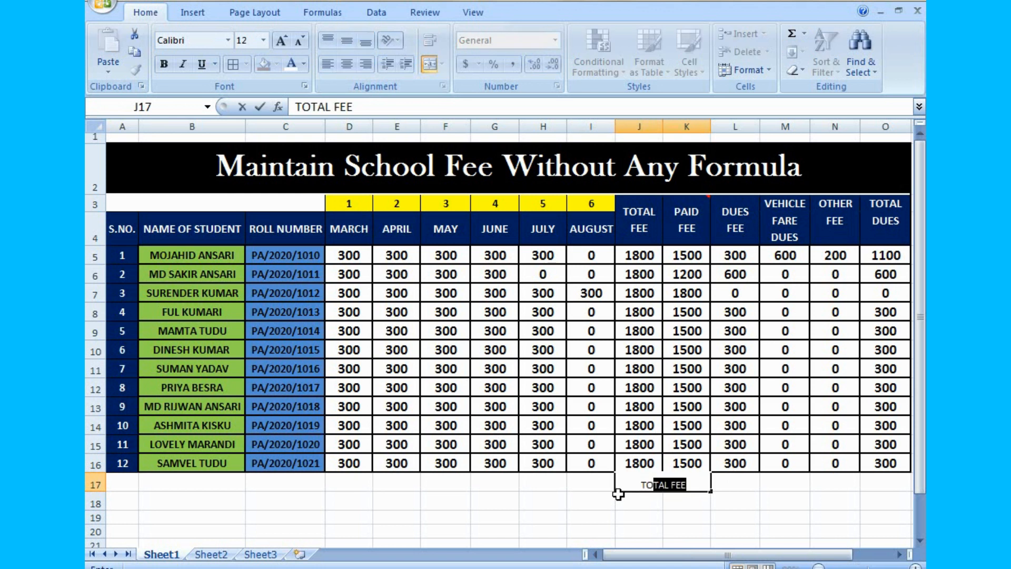
type("TAL")
left_click(769, 525)
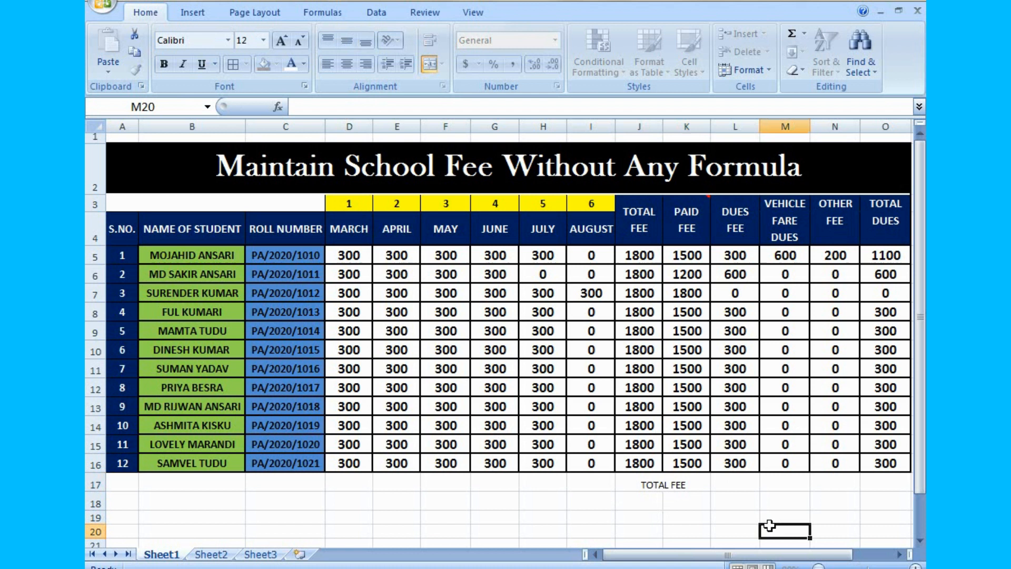
double_click(699, 488)
key("BackSpace")
key("BackSpace")
key("BackSpace")
key("BackSpace")
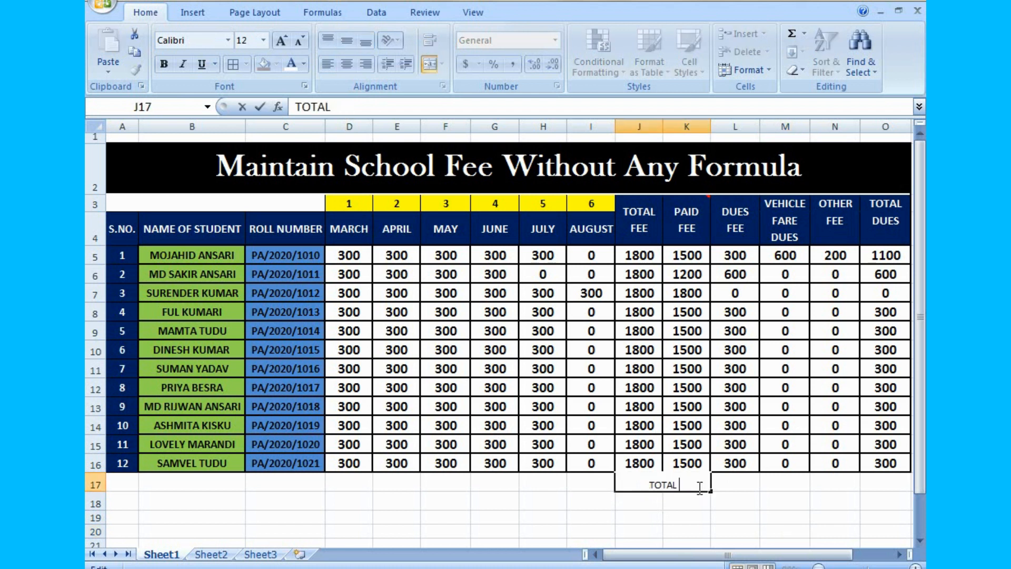
left_click(768, 501)
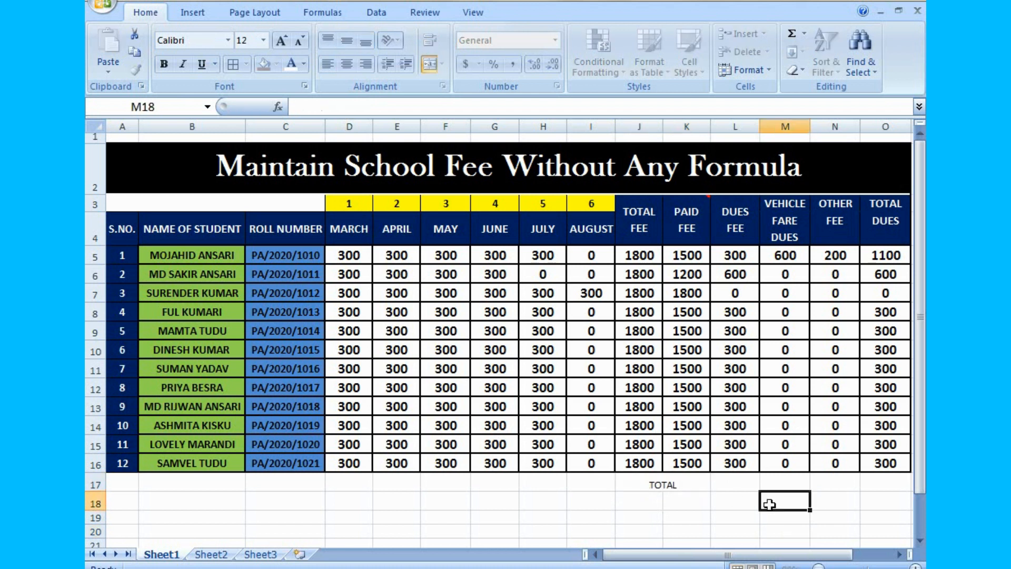
- Format the TOTAL label in J17 as middle-aligned, bold 16 pt text with borders
left_click(667, 481)
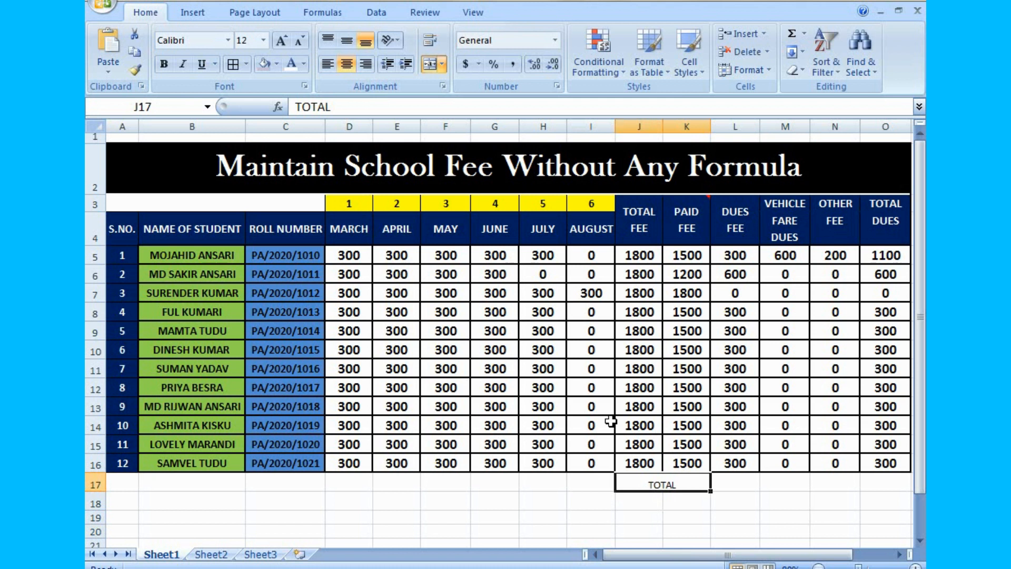
left_click(346, 40)
left_click(288, 45)
left_click(288, 45)
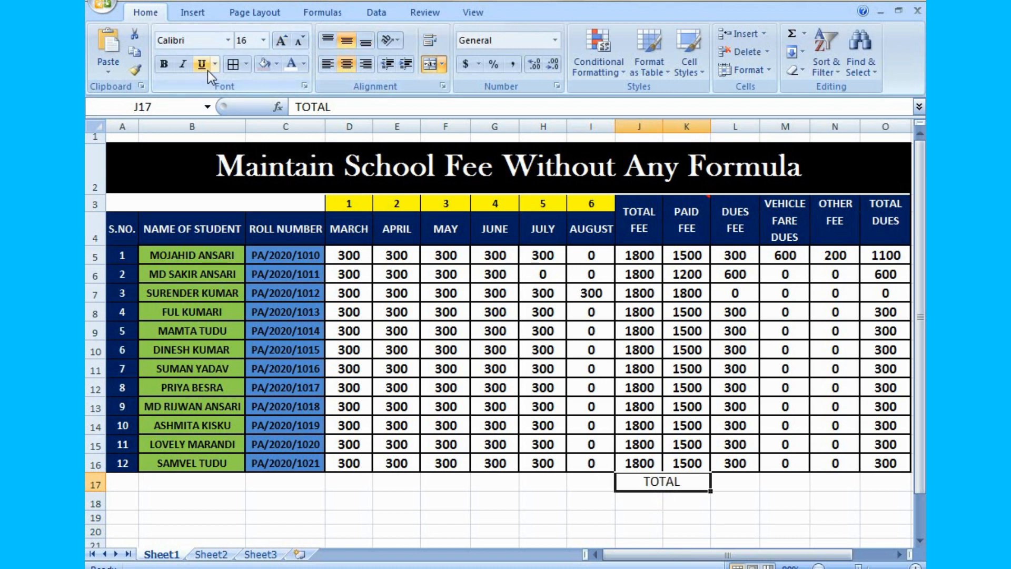
left_click(165, 64)
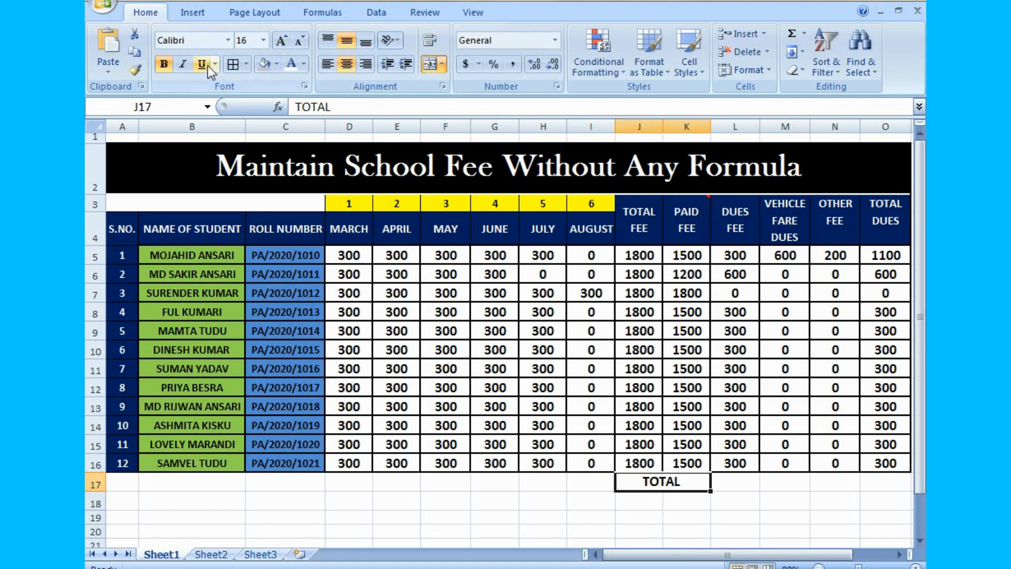
left_click(229, 64)
- Sum the Dues Fee column in L17 and the Vehicle Fare Dues column in M17 over rows 5 to 16
left_click(741, 481)
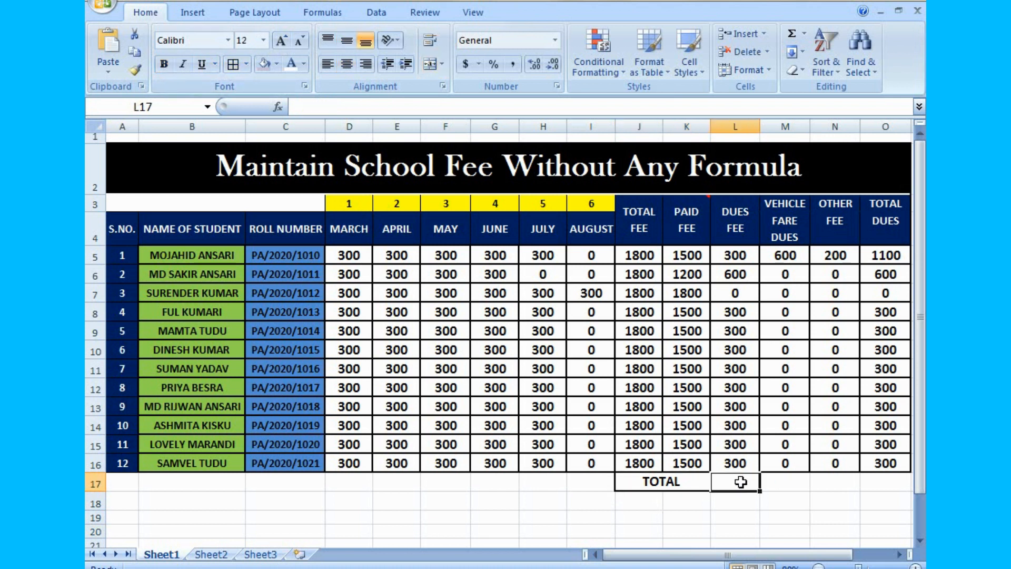
key("alt+equal")
key("Return")
key("Right")
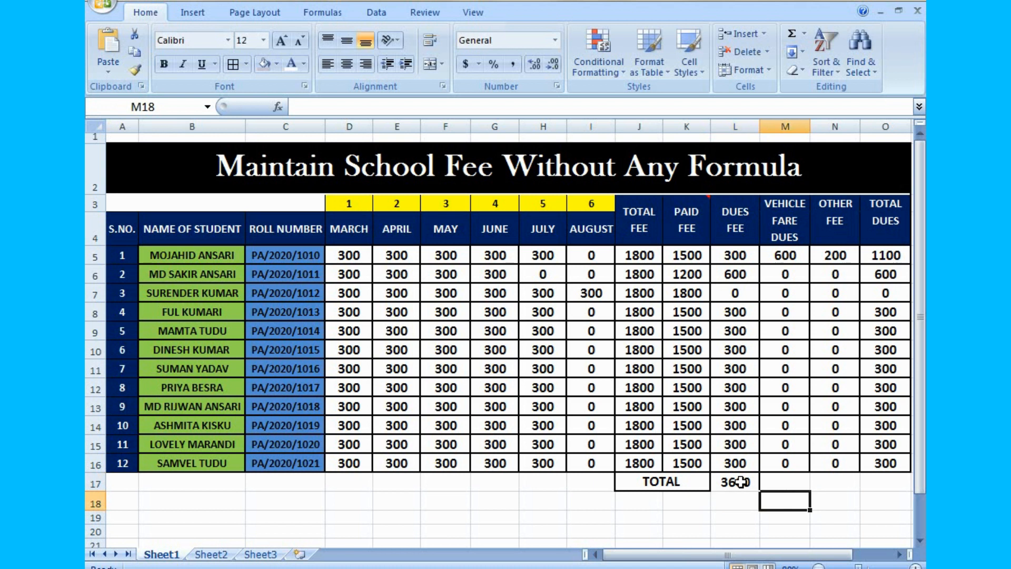
key("Up")
key("alt+equal")
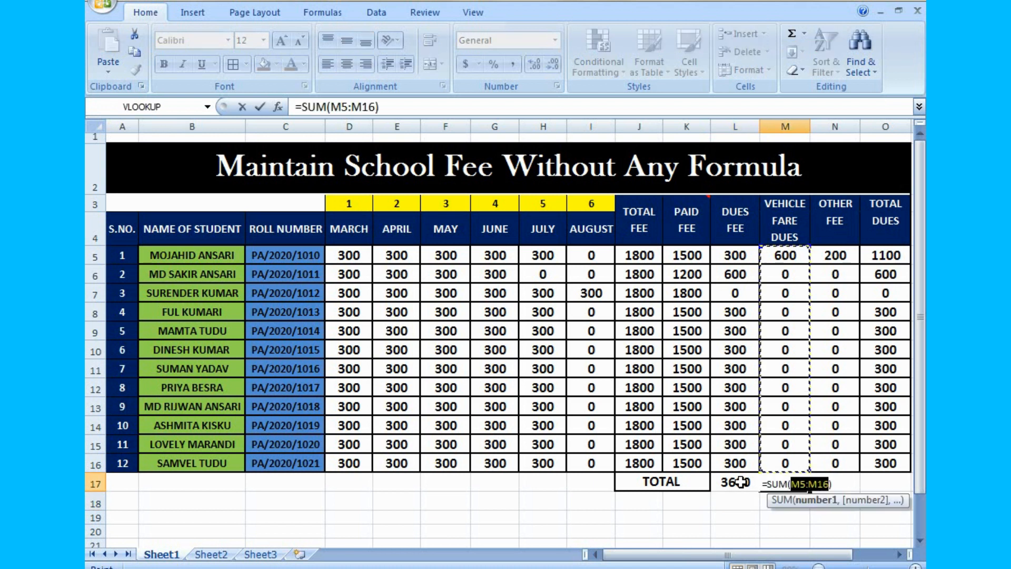
key("Return")
- Sum the Other Fee column in N17 and the Total Dues column in O17 over rows 5 to 16
key("Right")
key("Up")
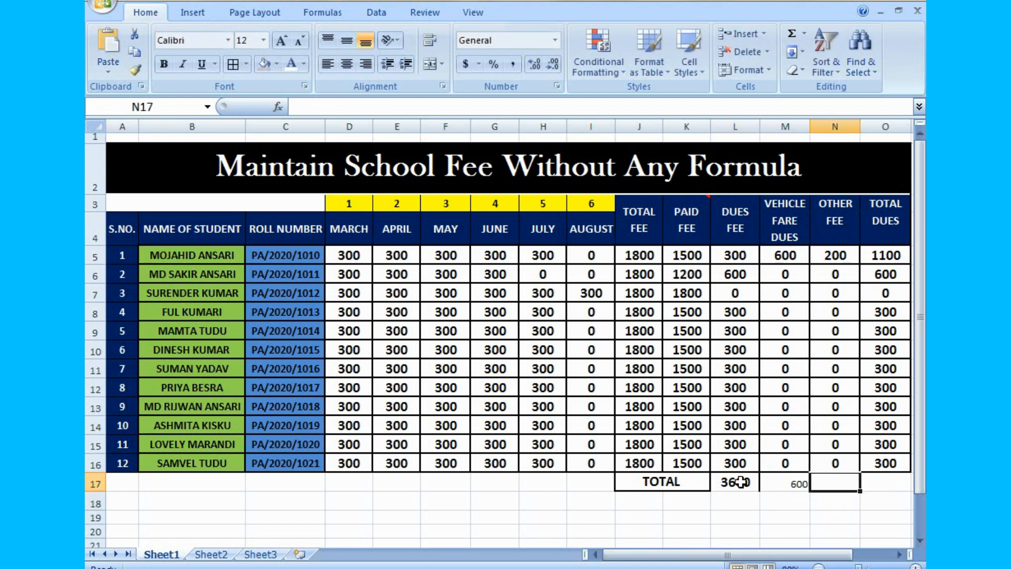
key("alt+equal")
key("Return")
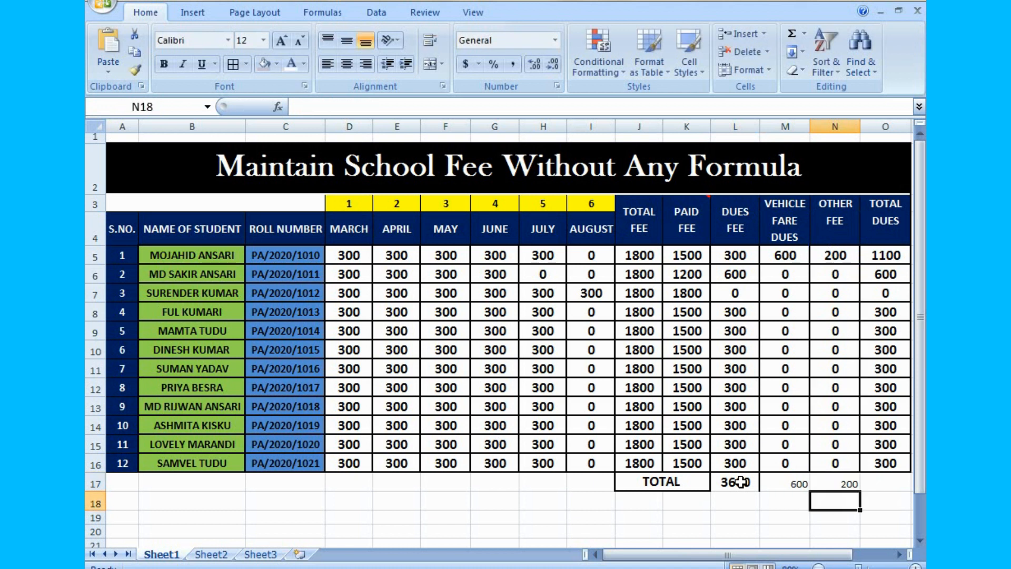
key("Right")
key("Up")
key("alt+equal")
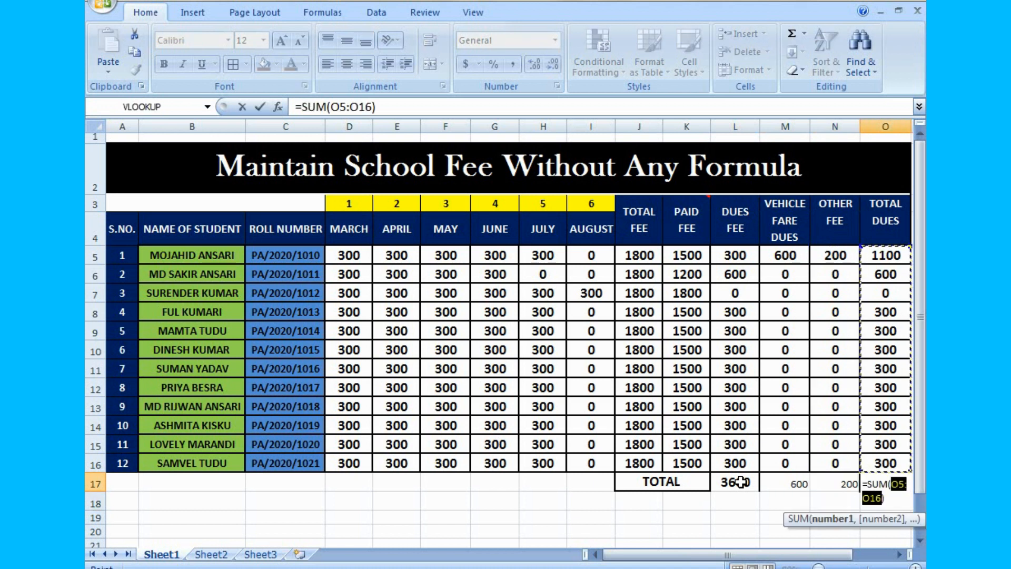
key("Return")
left_click(775, 508)
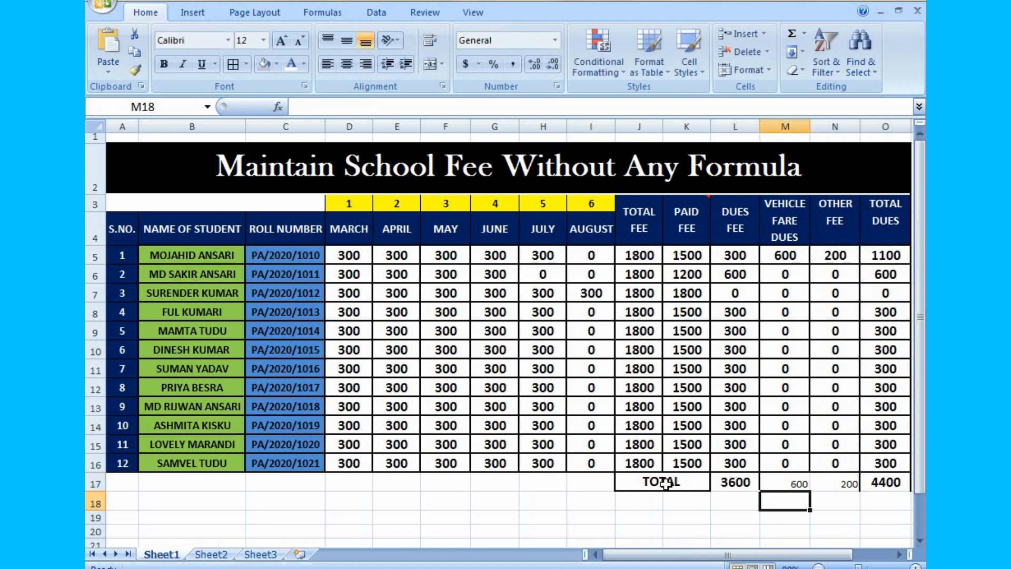
- Format the totals row J17:O17 as centred, middle-aligned, bold 18 pt text with borders
left_click_drag(662, 483, 887, 483)
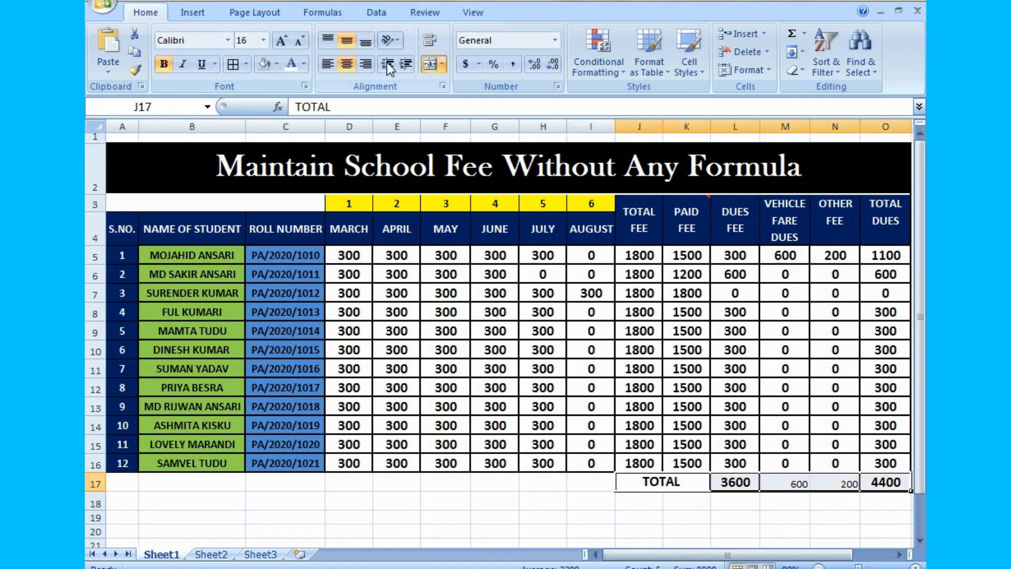
left_click(347, 63)
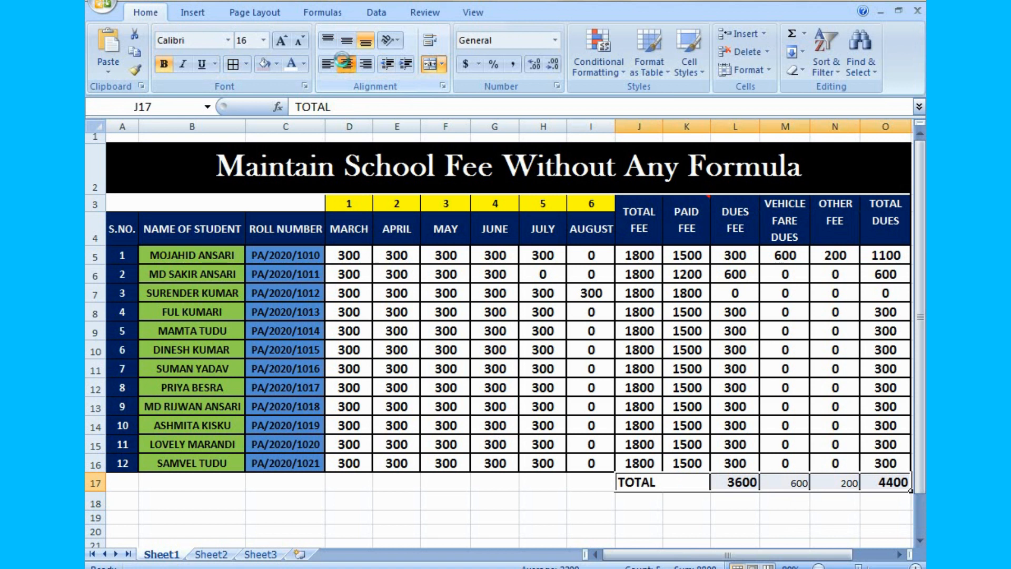
left_click(346, 63)
left_click(346, 40)
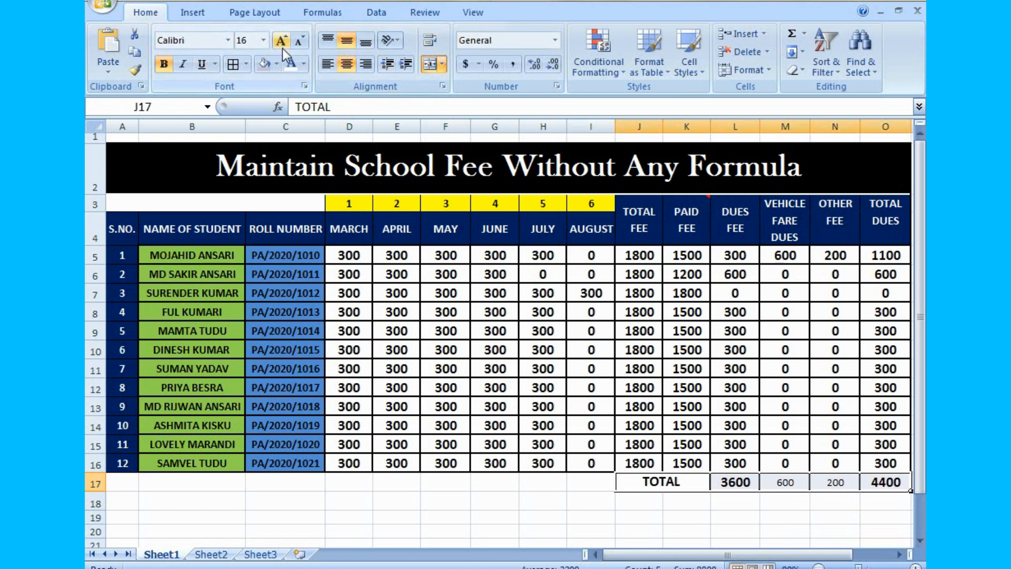
left_click(243, 40)
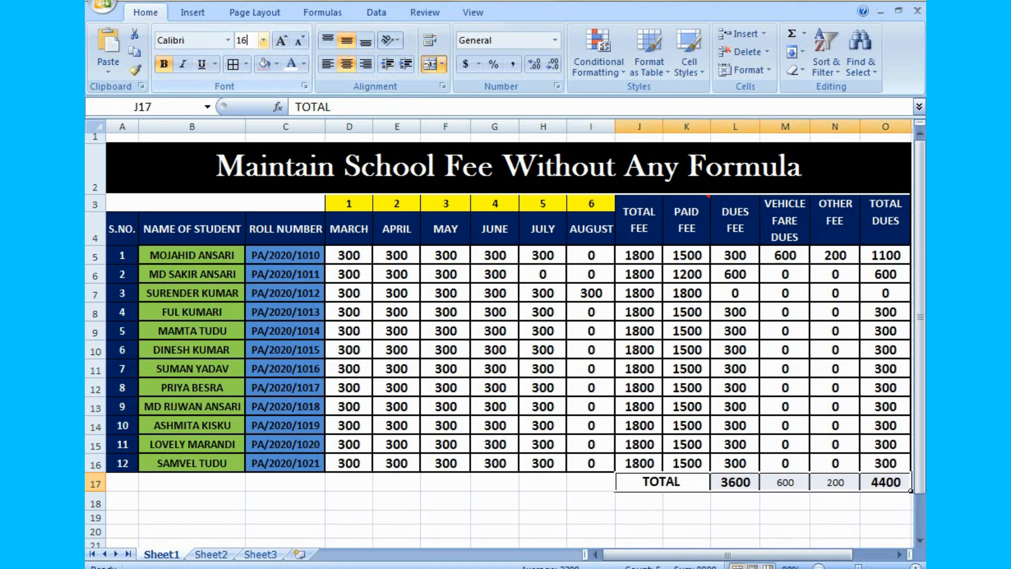
key("Return")
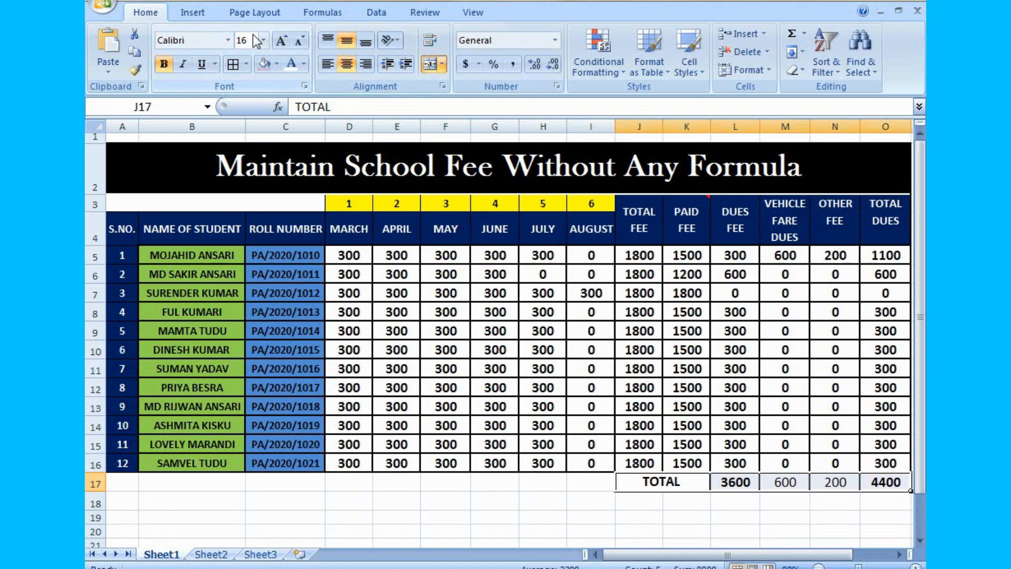
left_click(160, 65)
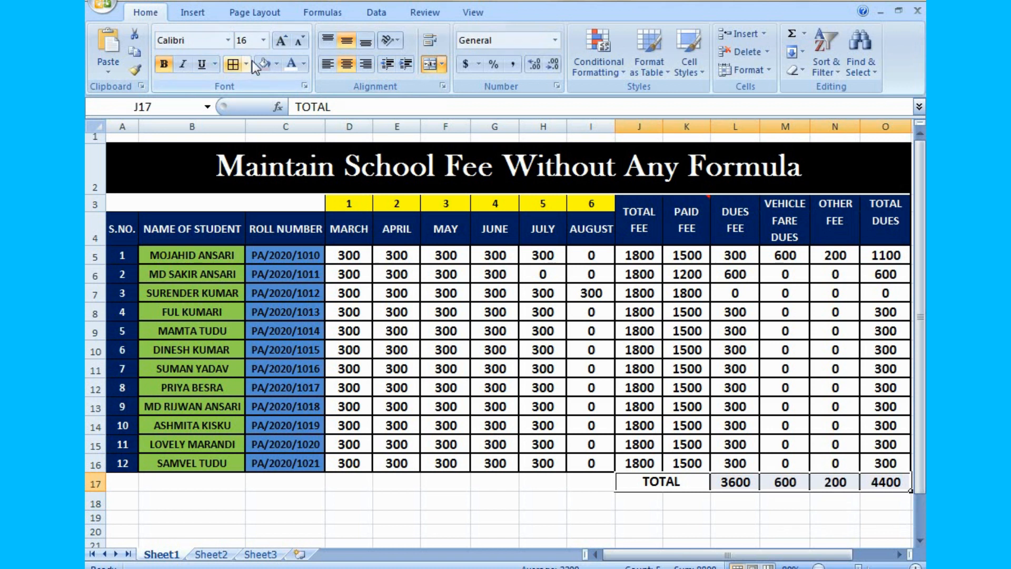
left_click(262, 41)
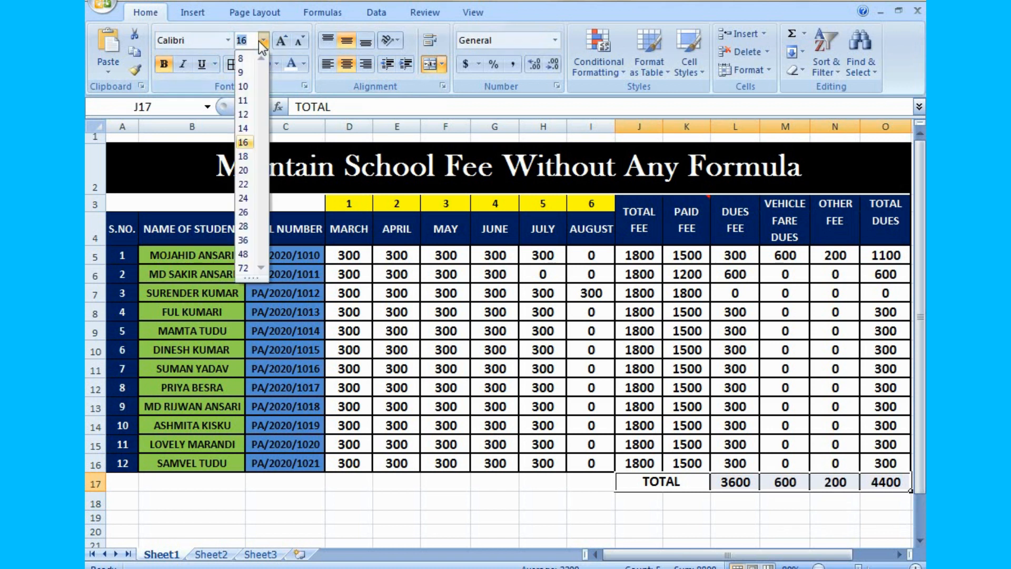
left_click(242, 154)
left_click(784, 529)
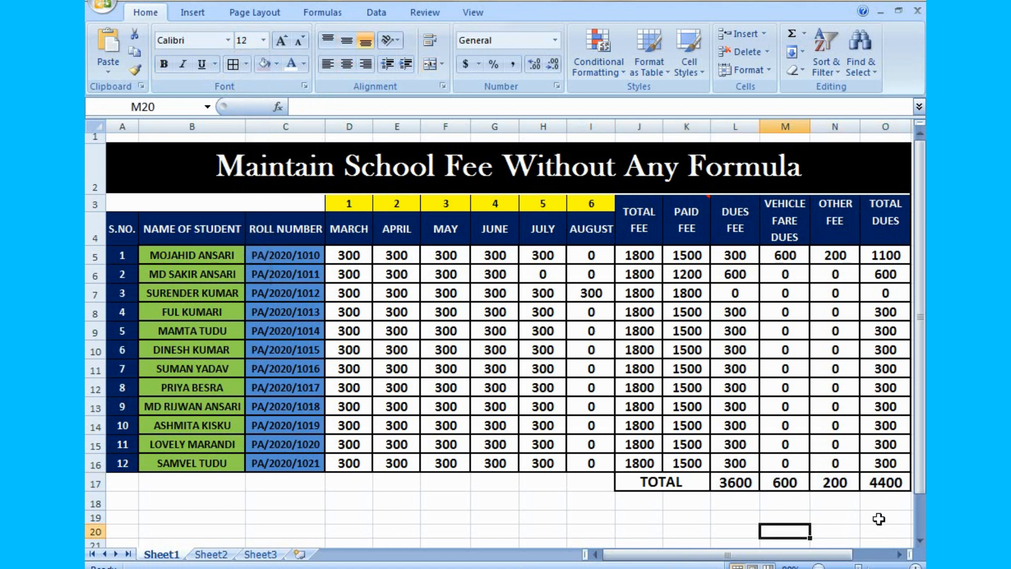
- Fill the merged TOTAL label cell in row 17 with red
left_click(674, 482)
left_click(277, 64)
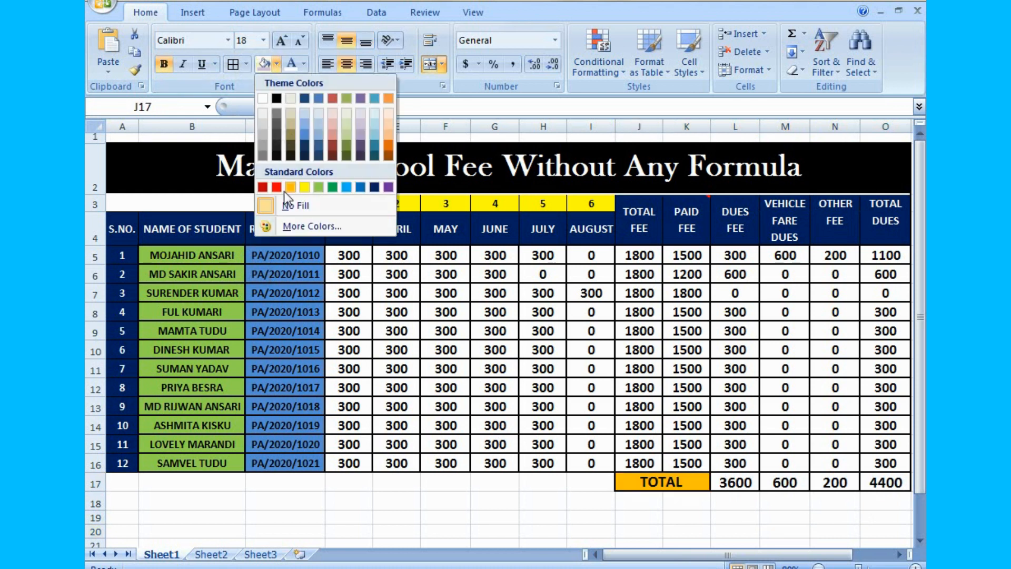
left_click(283, 190)
left_click(773, 501)
- Fill the column totals in L17:O17 with yellow
left_click_drag(735, 482, 885, 480)
left_click(277, 64)
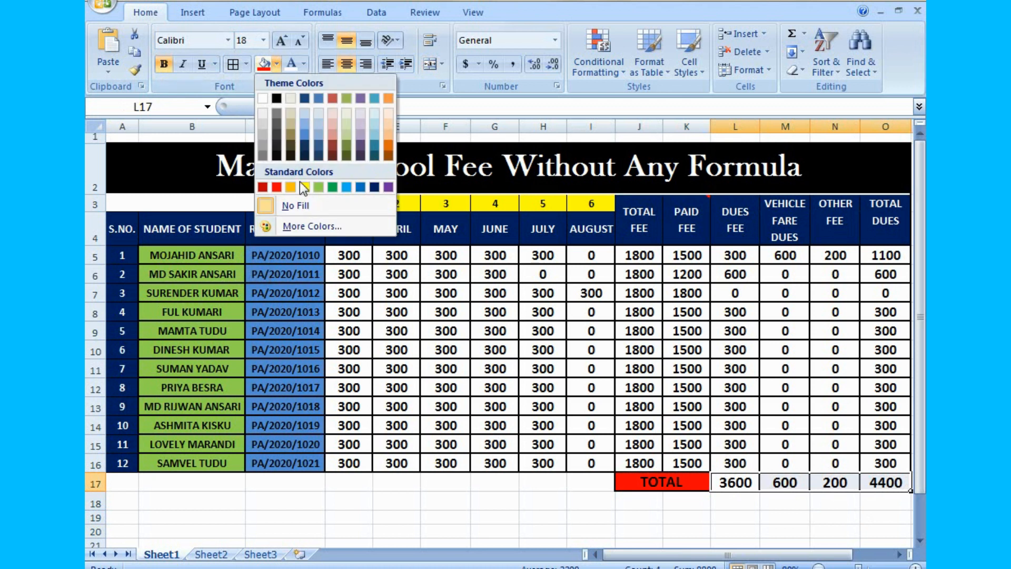
left_click(301, 184)
left_click(704, 513)
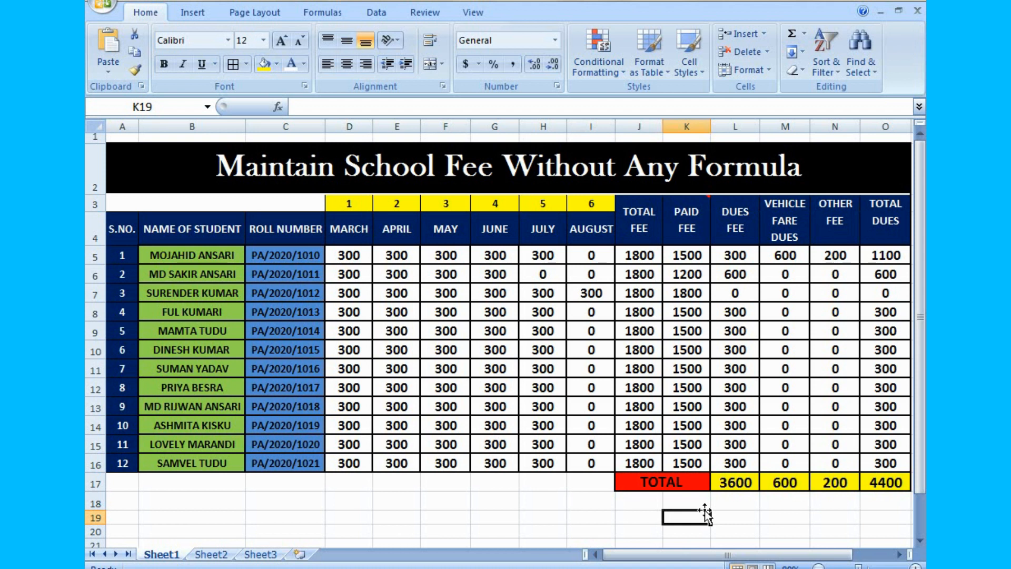
left_click(562, 530)
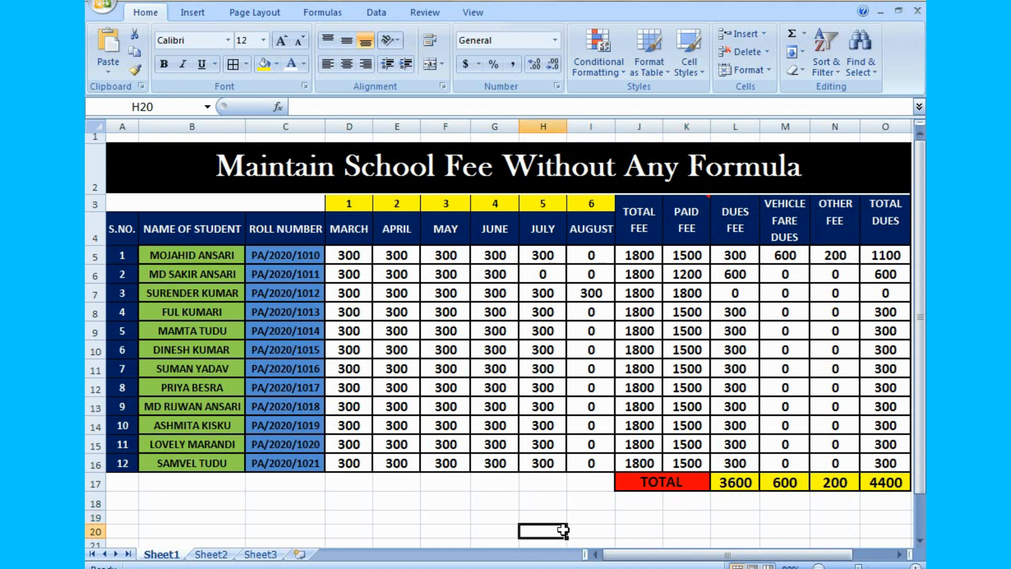